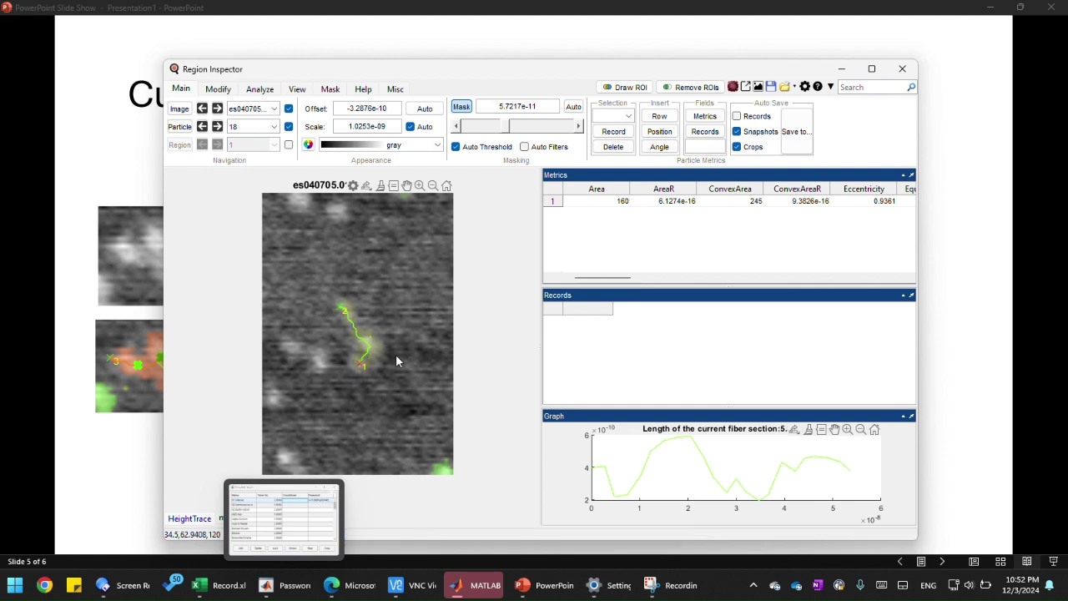
Record the peaks of the fiber's height profile with the custom find_peaks script
right_click(679, 465)
mouse_move(737, 517)
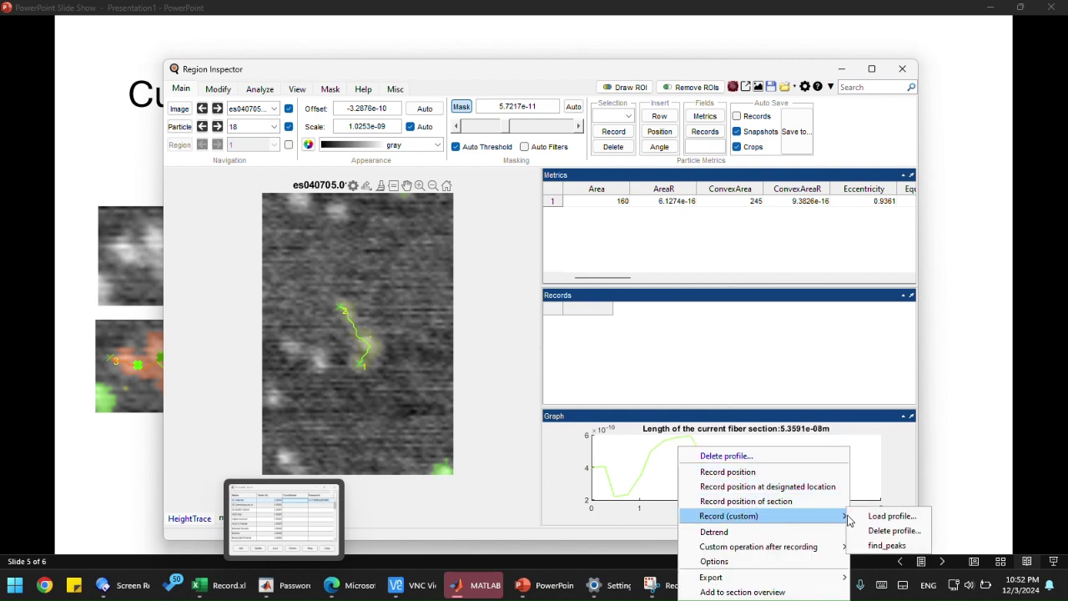
click(896, 543)
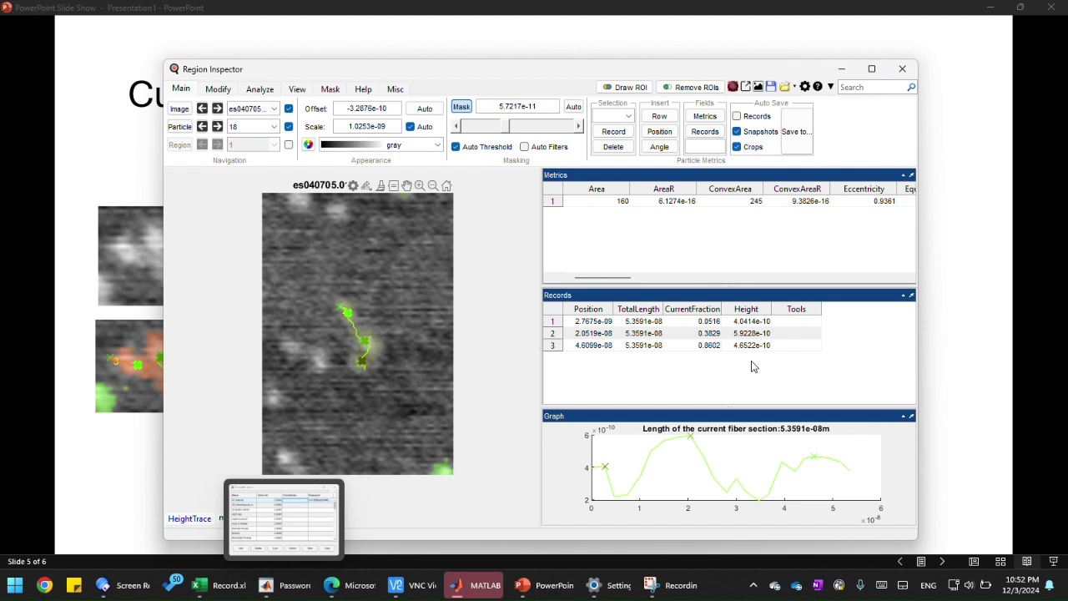
right_click(764, 449)
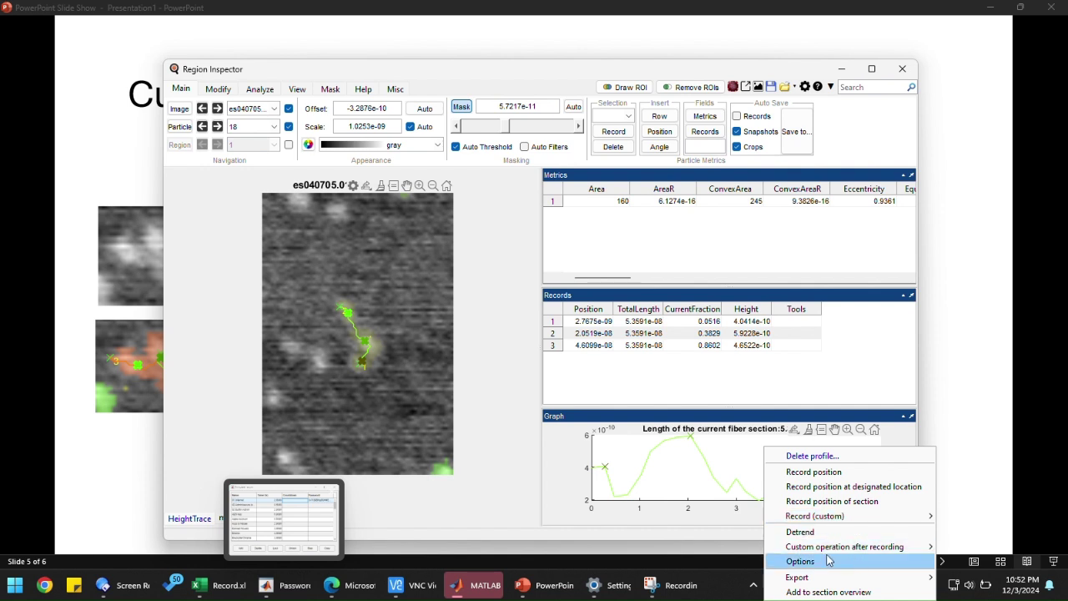
mouse_move(830, 547)
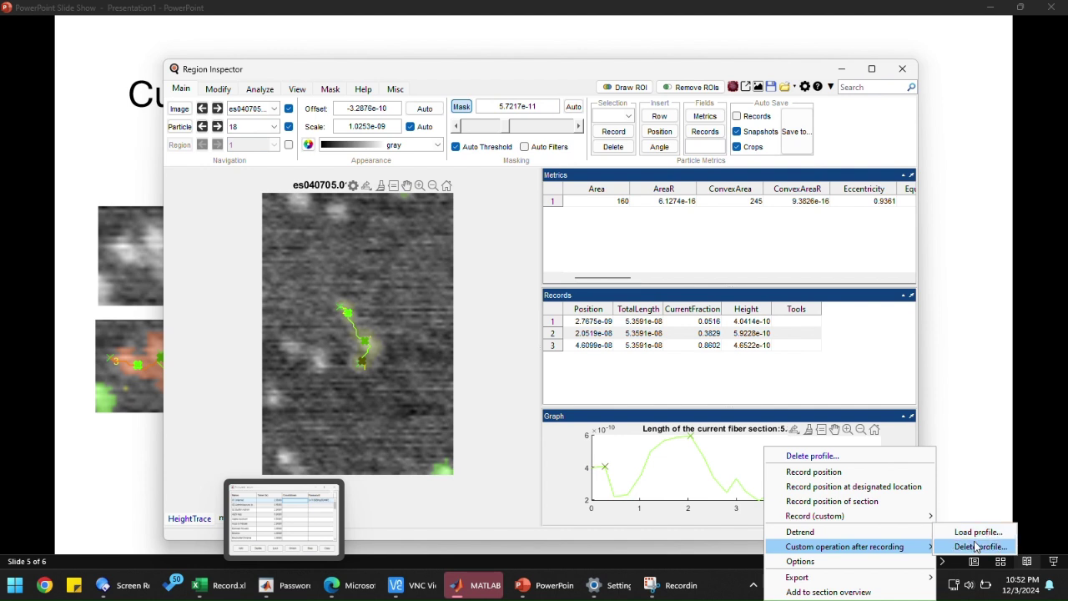
click(704, 382)
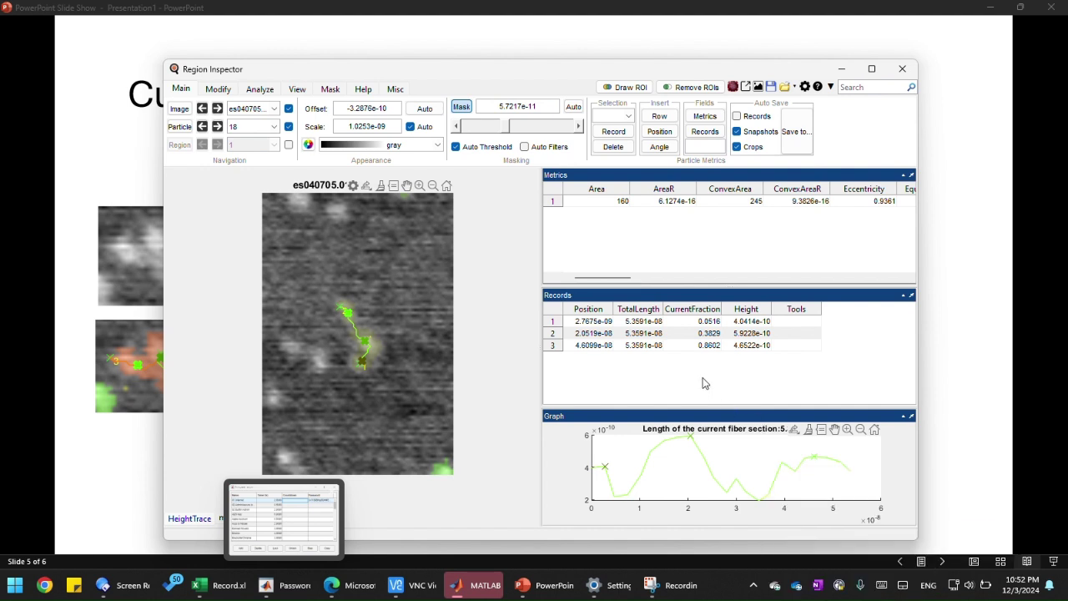
Load trace_postProcess.m from the Sources > Scripts folder as a custom operation for the Records table
right_click(704, 381)
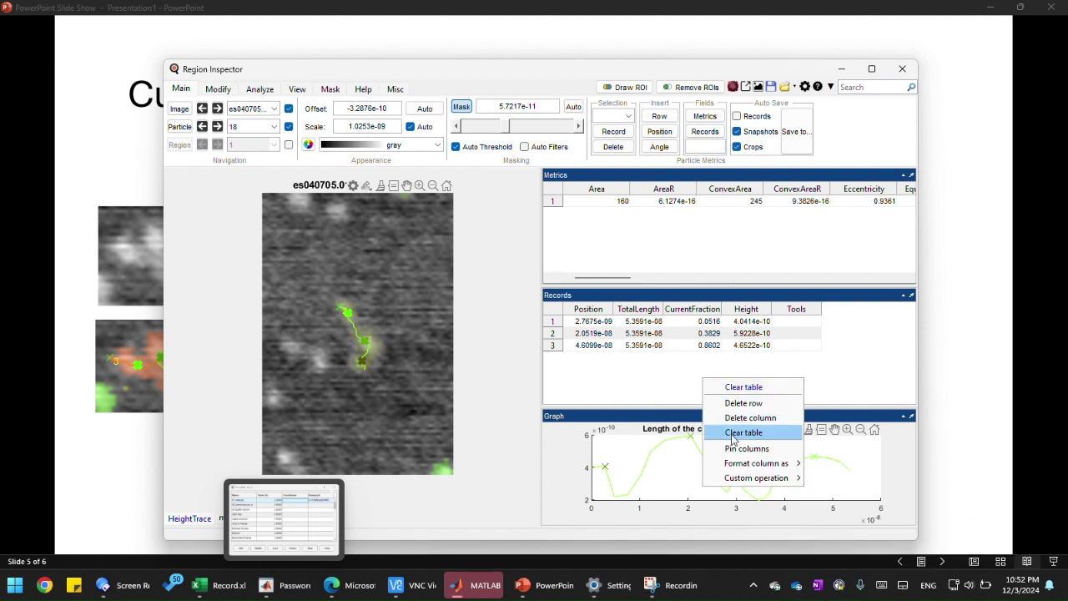
mouse_move(744, 481)
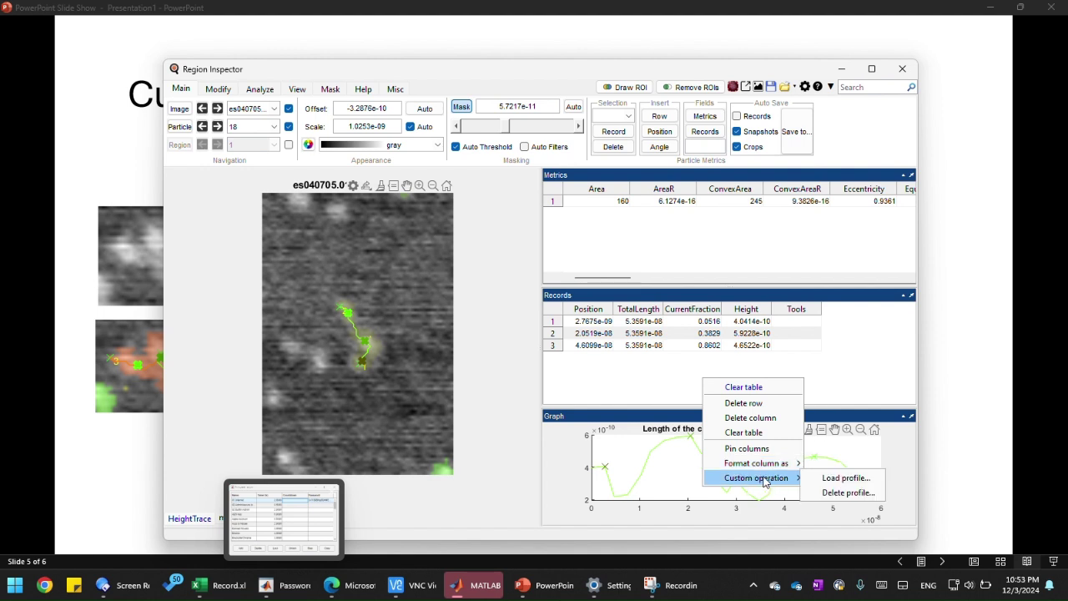
click(841, 480)
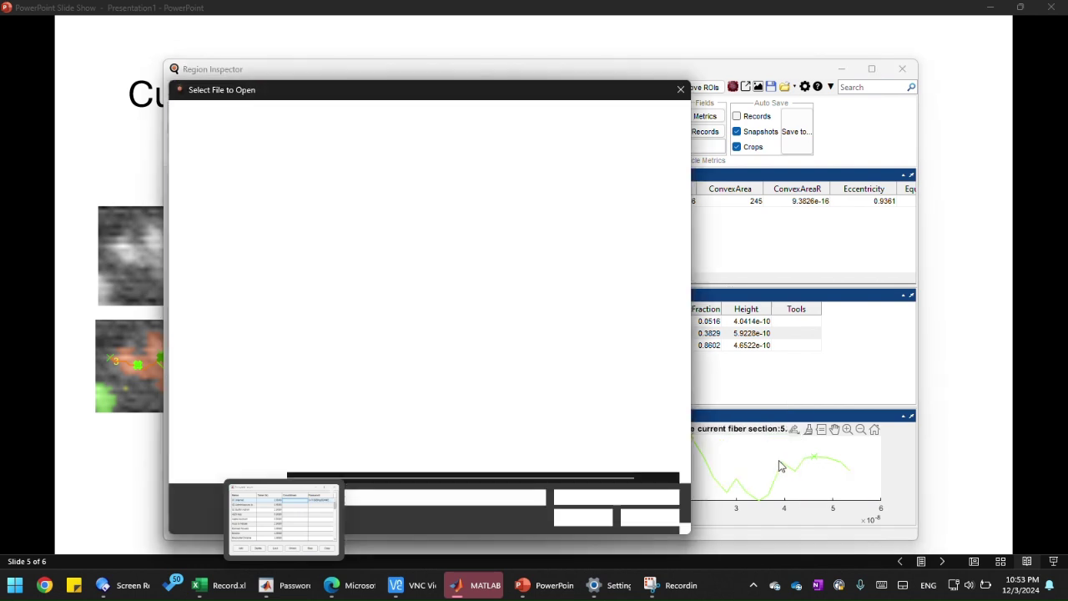
drag(549, 82, 508, 75)
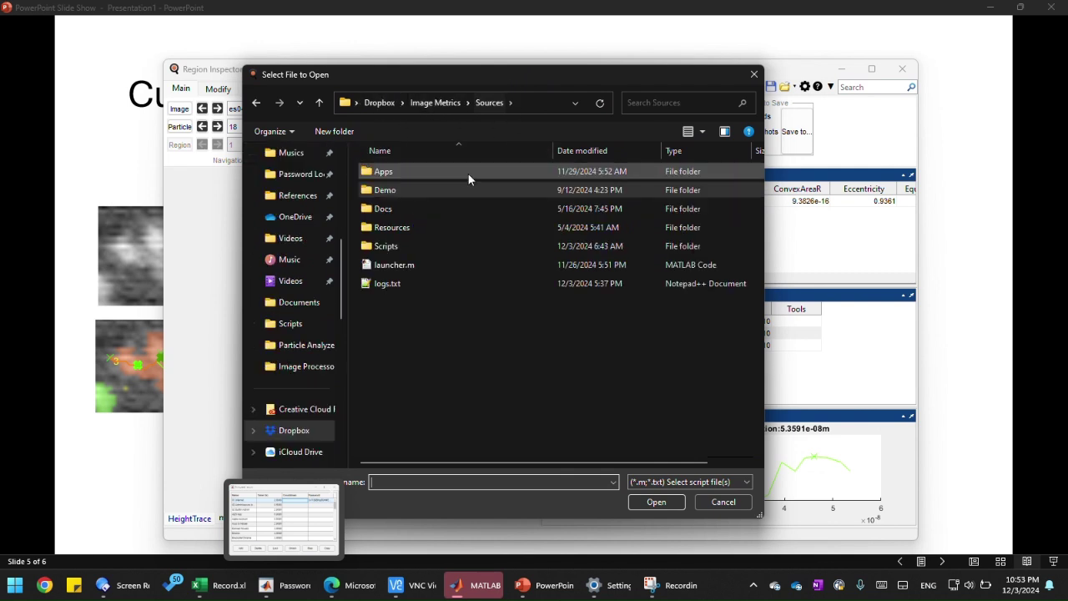
double_click(451, 246)
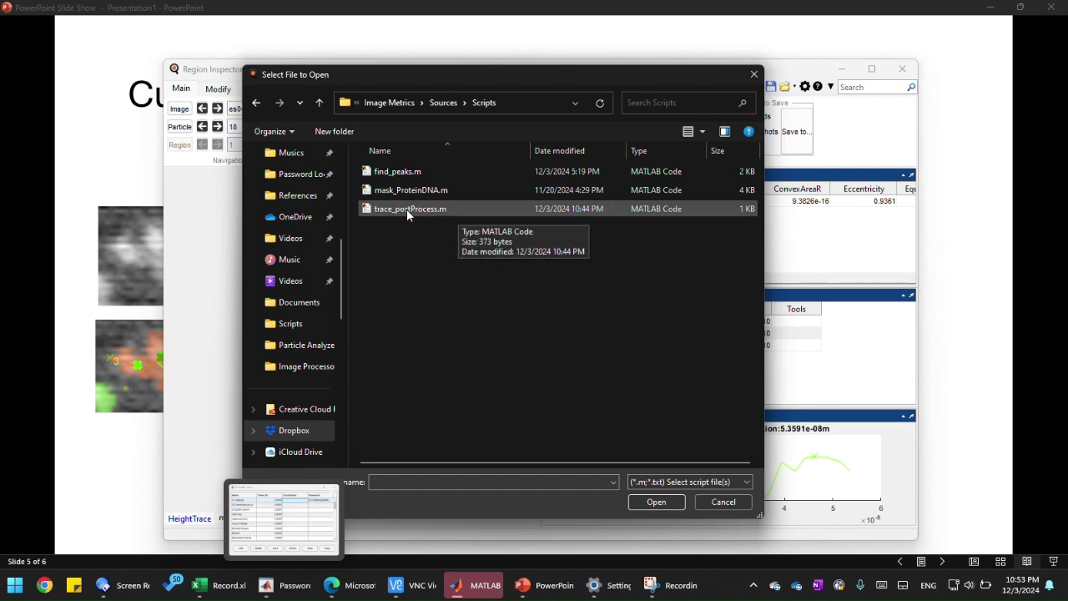
click(437, 210)
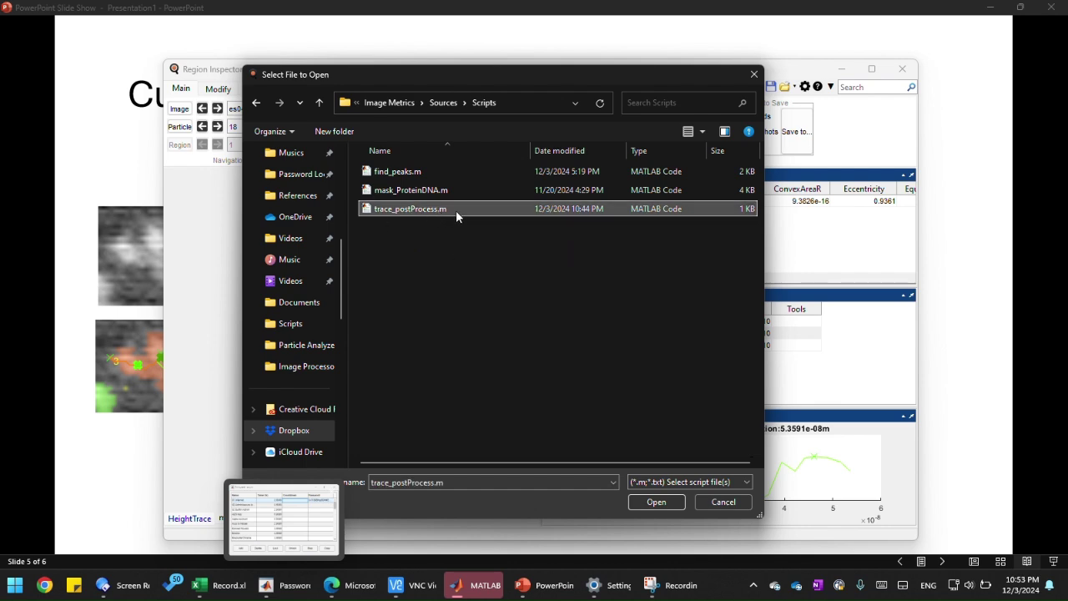
double_click(456, 210)
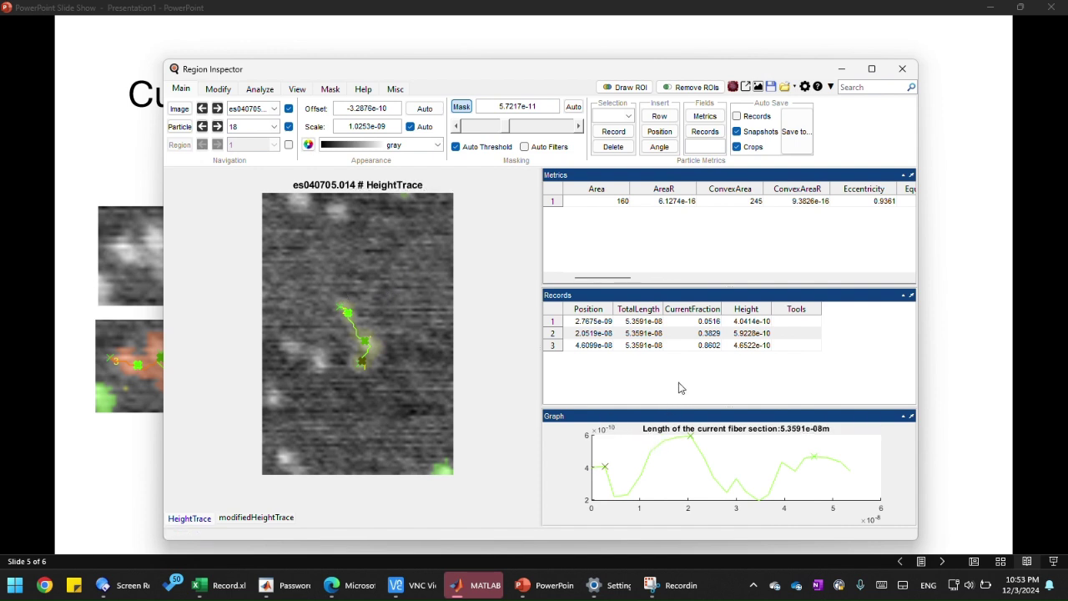
right_click(680, 387)
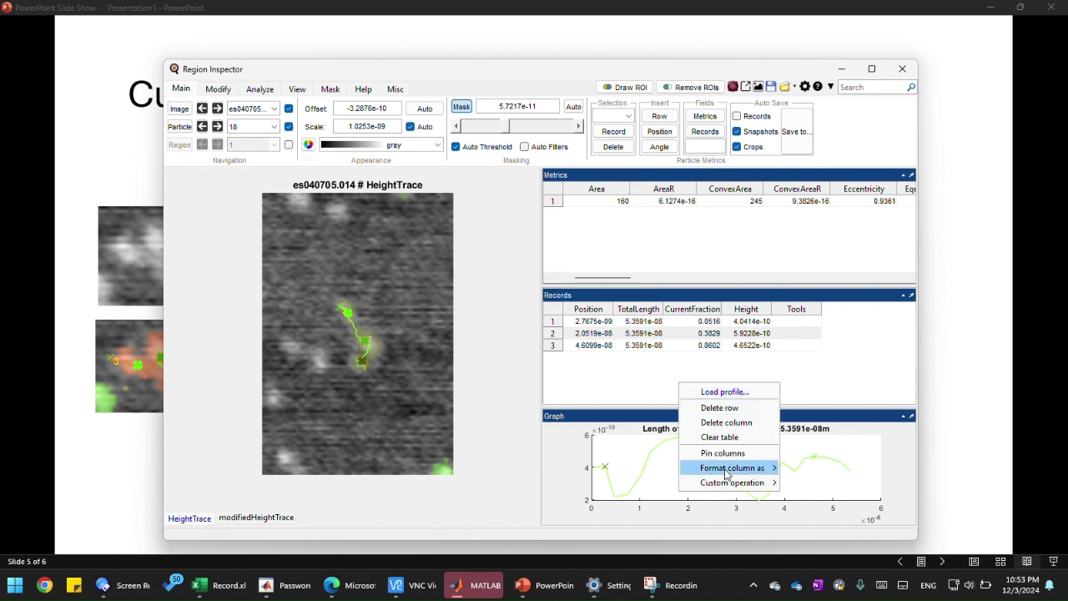
mouse_move(746, 483)
right_click(634, 450)
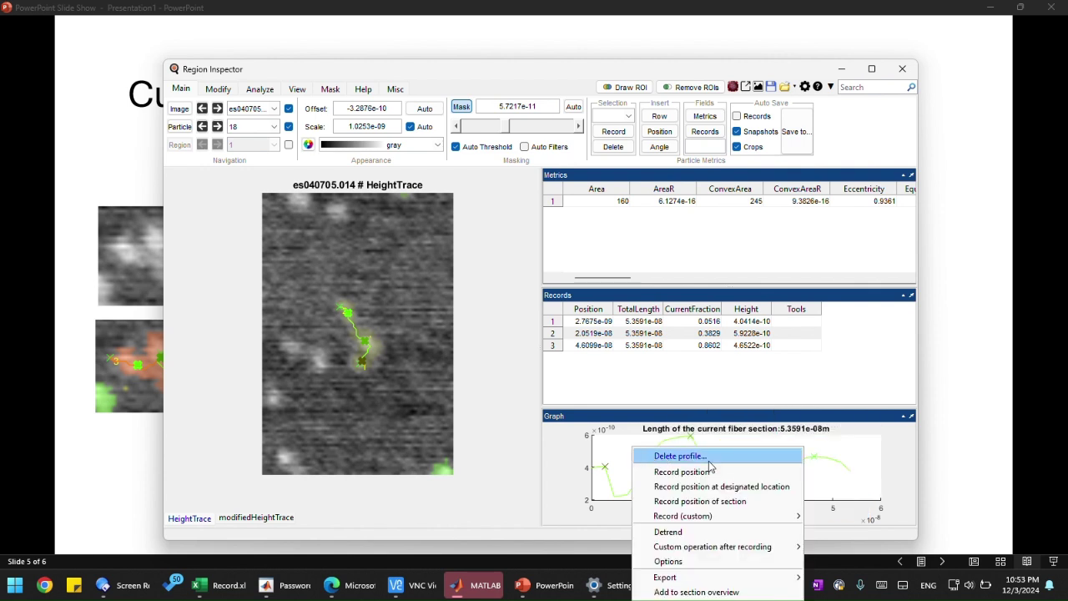
mouse_move(738, 547)
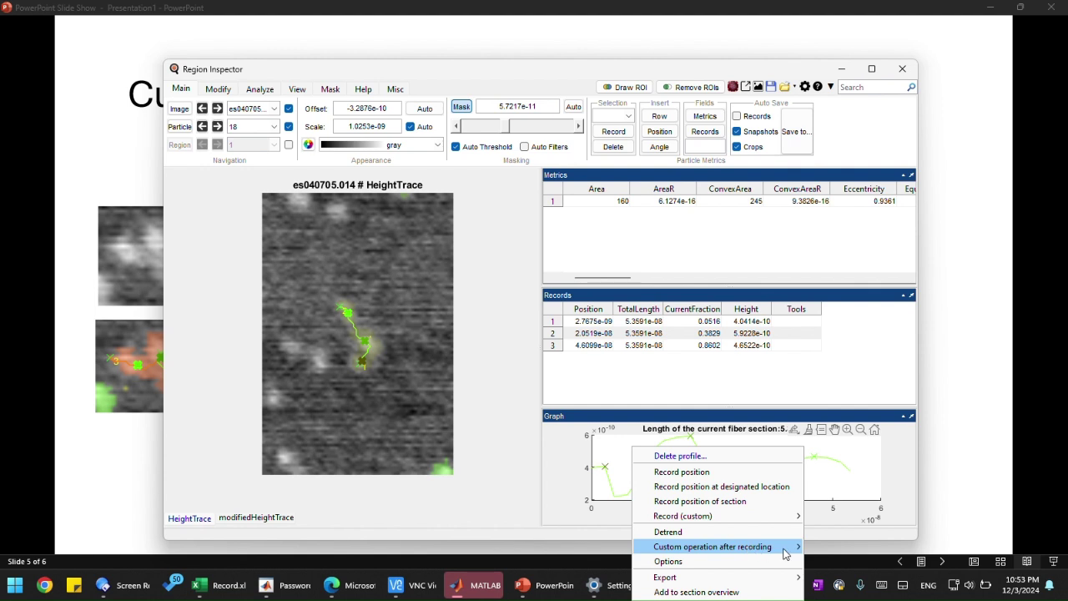
click(707, 552)
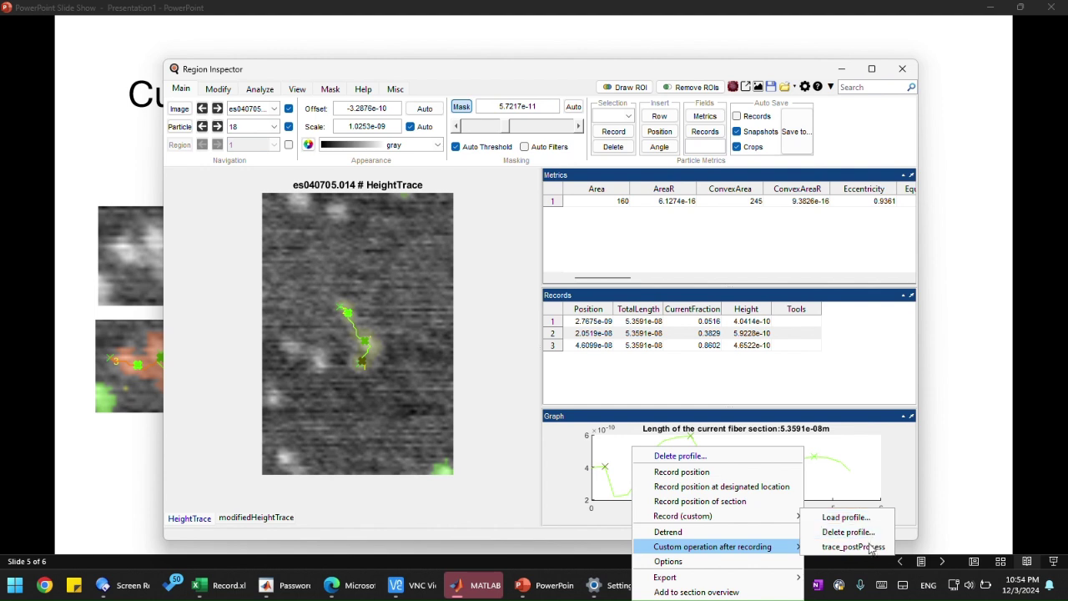
click(890, 473)
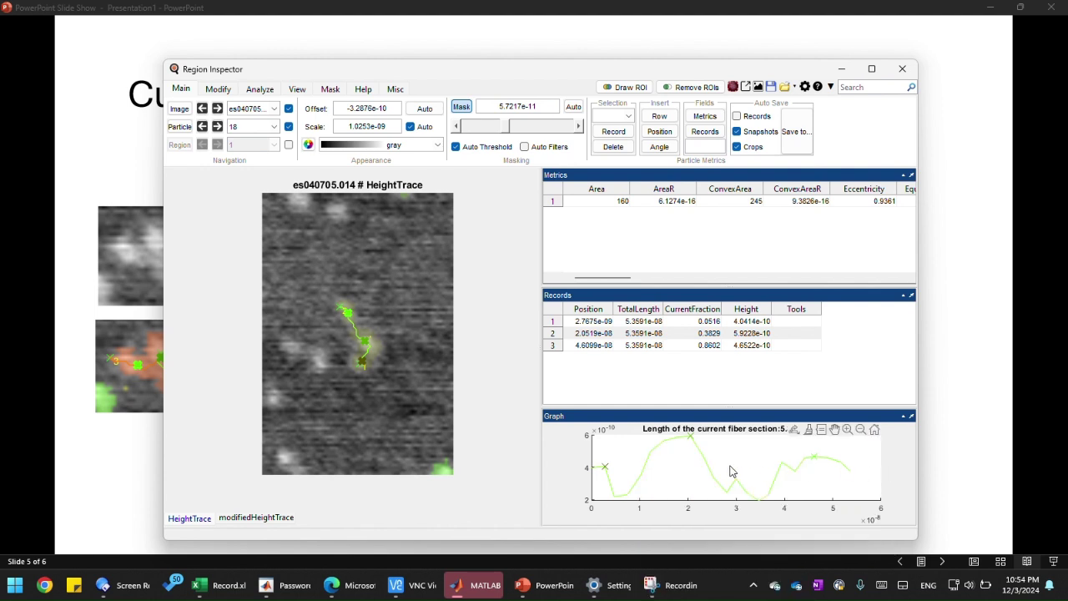
Enable trace_postProcess as the custom operation after recording for the height profile graph
right_click(722, 451)
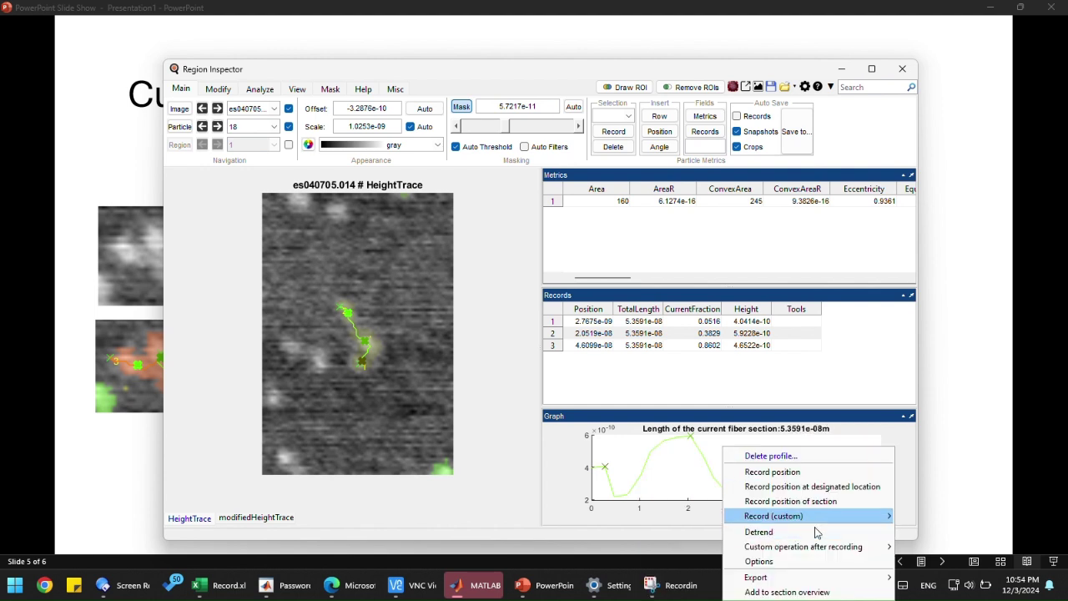
mouse_move(823, 546)
click(909, 547)
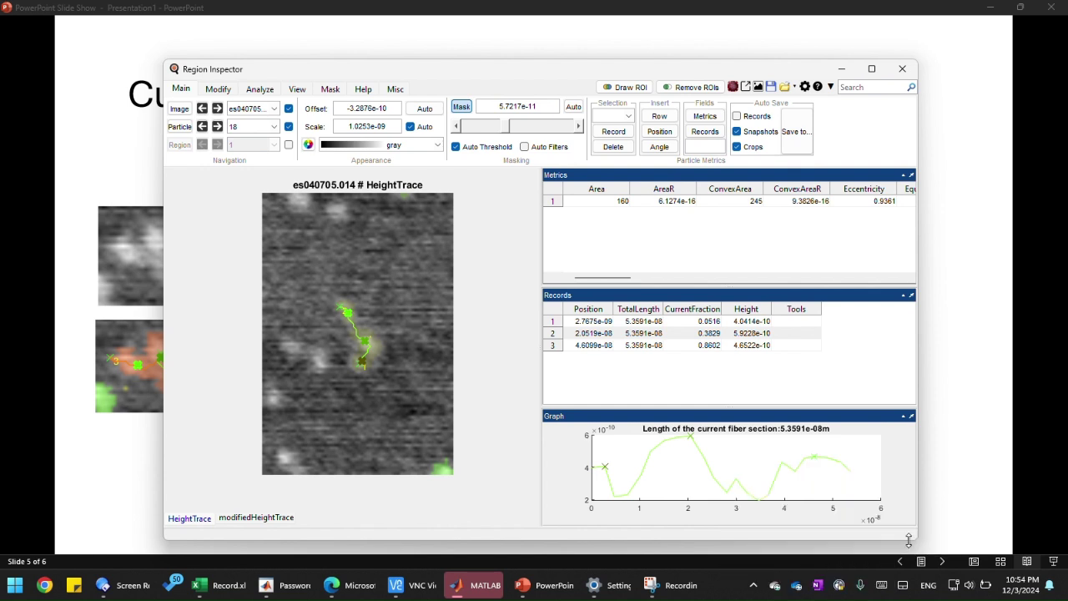
Disable trace_postProcess as the custom operation after recording for the height profile graph
right_click(686, 449)
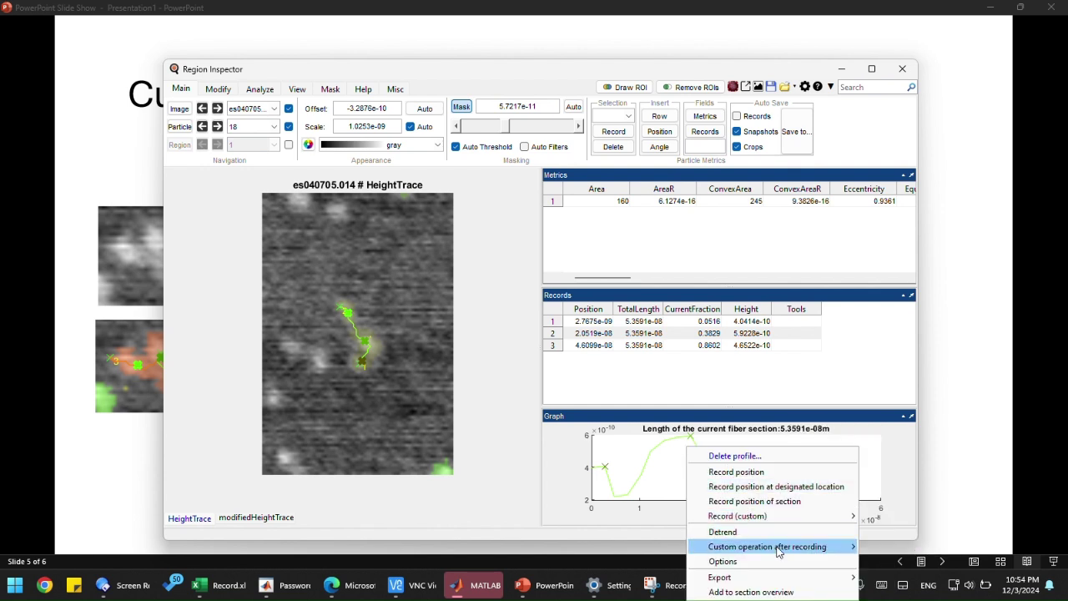
mouse_move(786, 547)
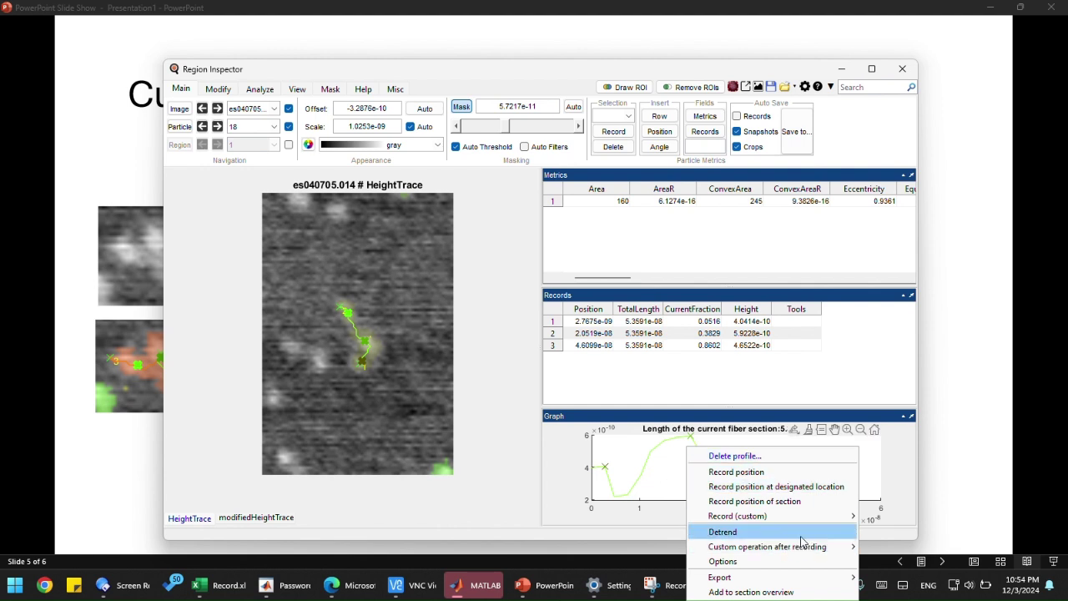
mouse_move(842, 546)
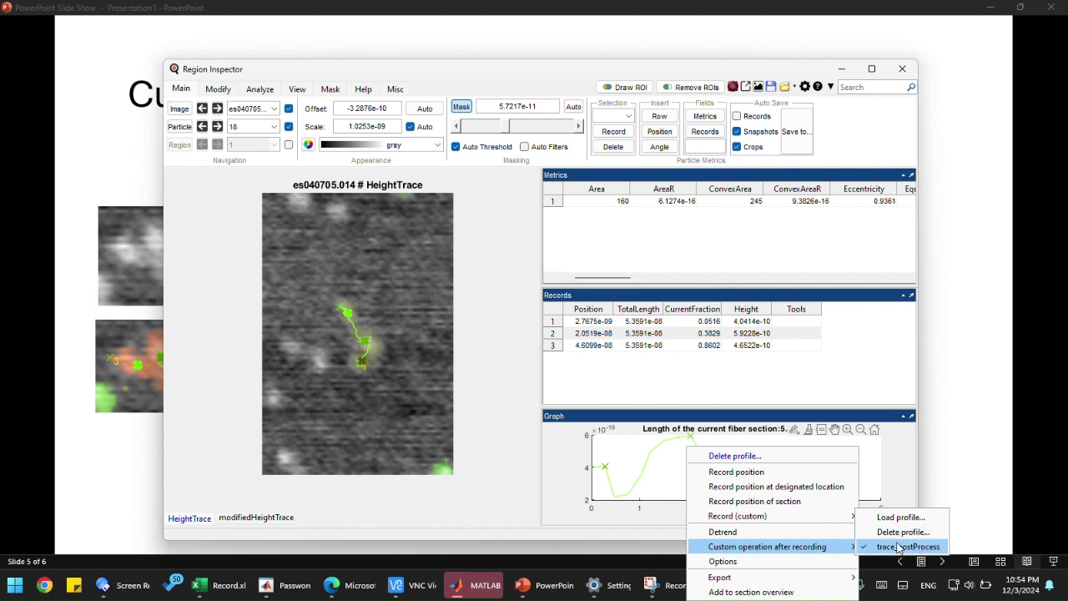
click(928, 545)
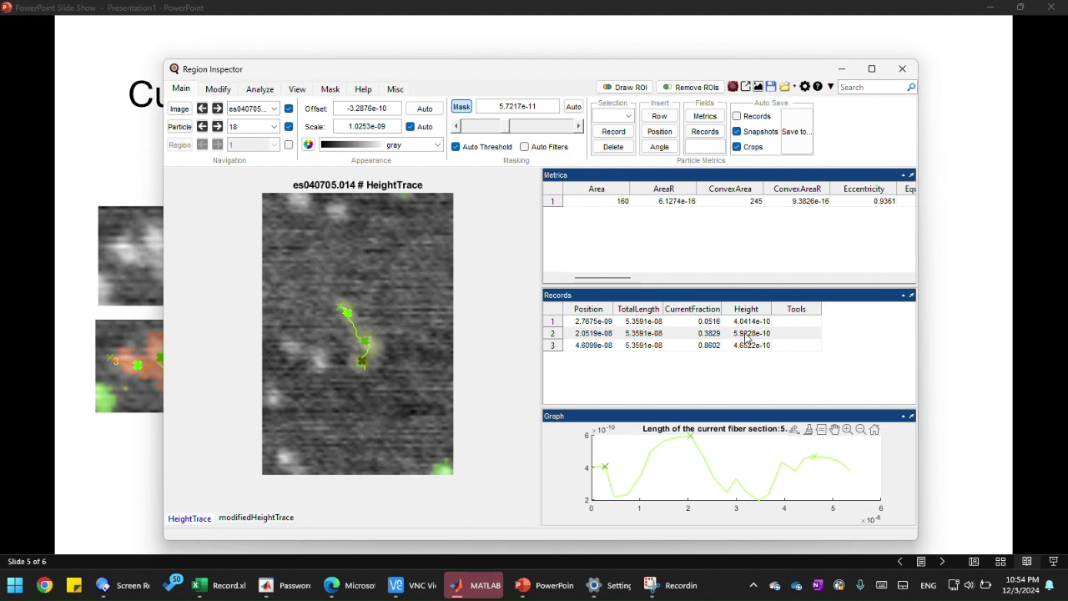
Run the trace_postProcess custom operation on the Records table to add a RelPos column
double_click(677, 347)
right_click(656, 374)
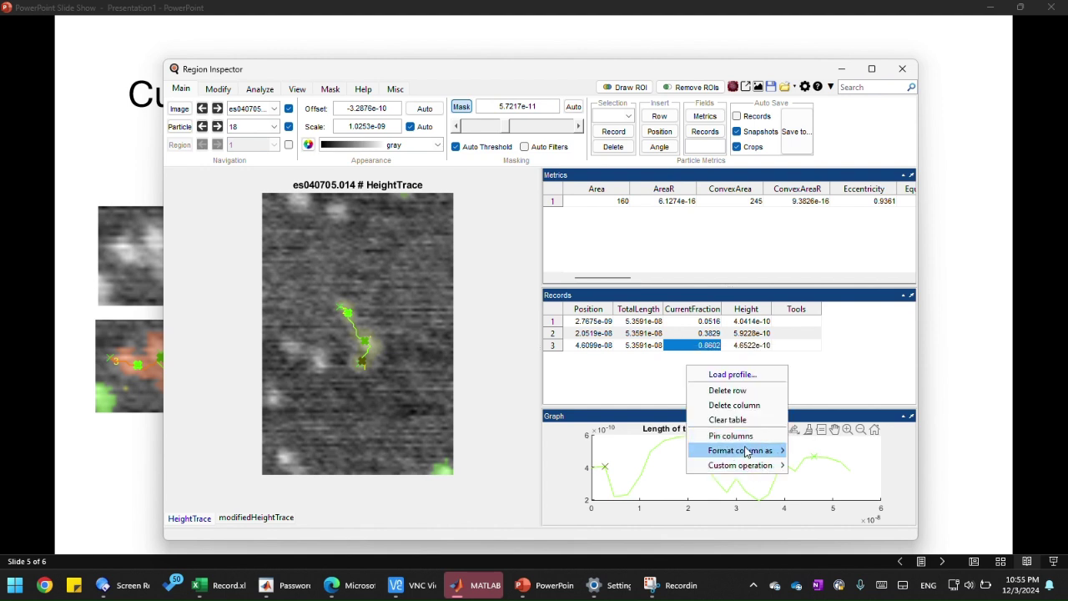
mouse_move(755, 471)
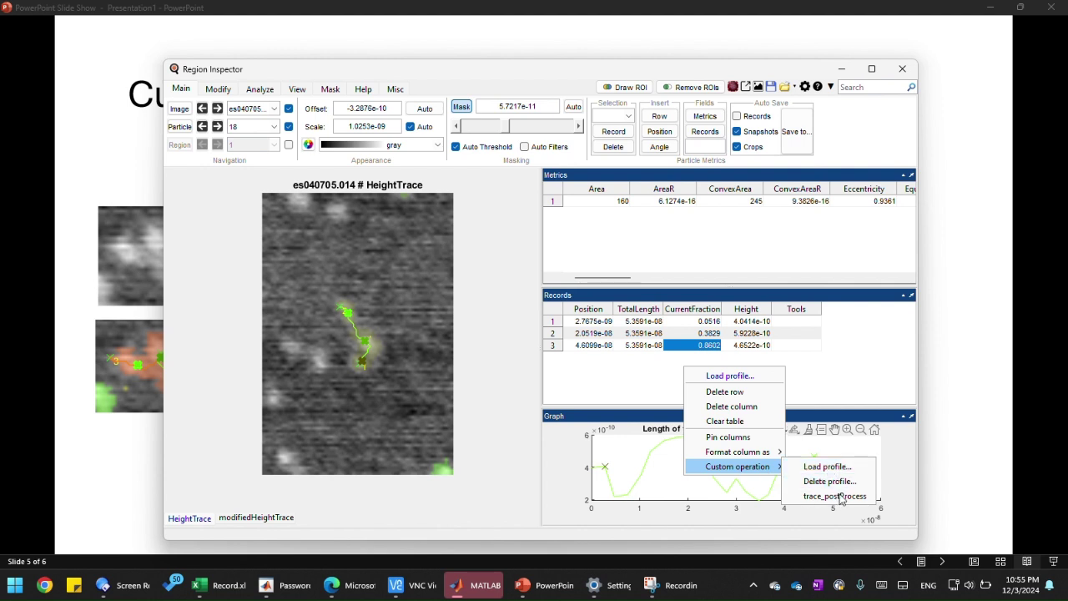
click(816, 407)
right_click(745, 367)
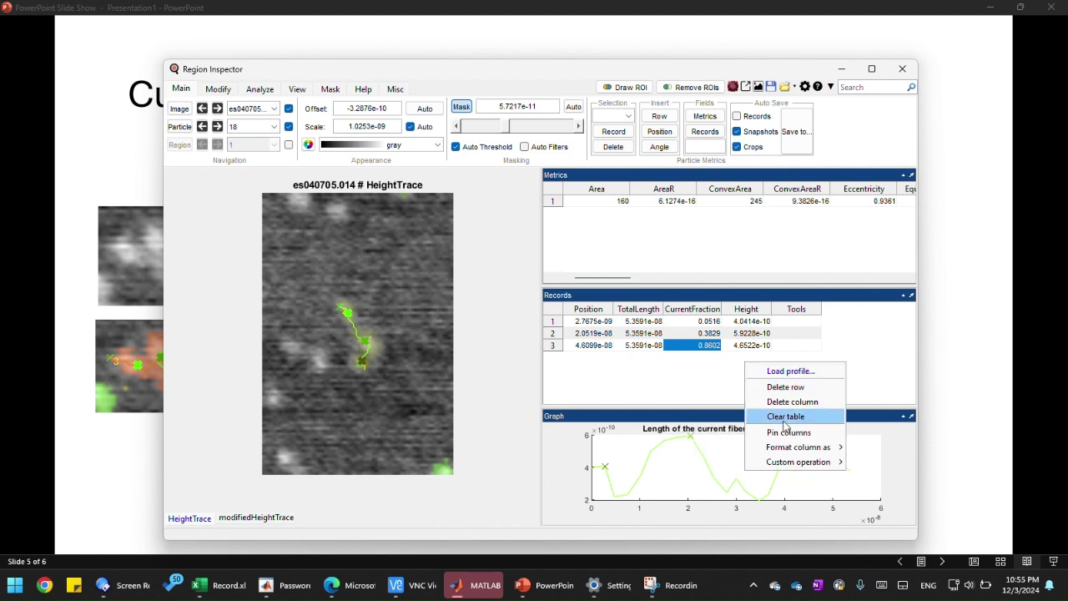
mouse_move(798, 464)
click(875, 498)
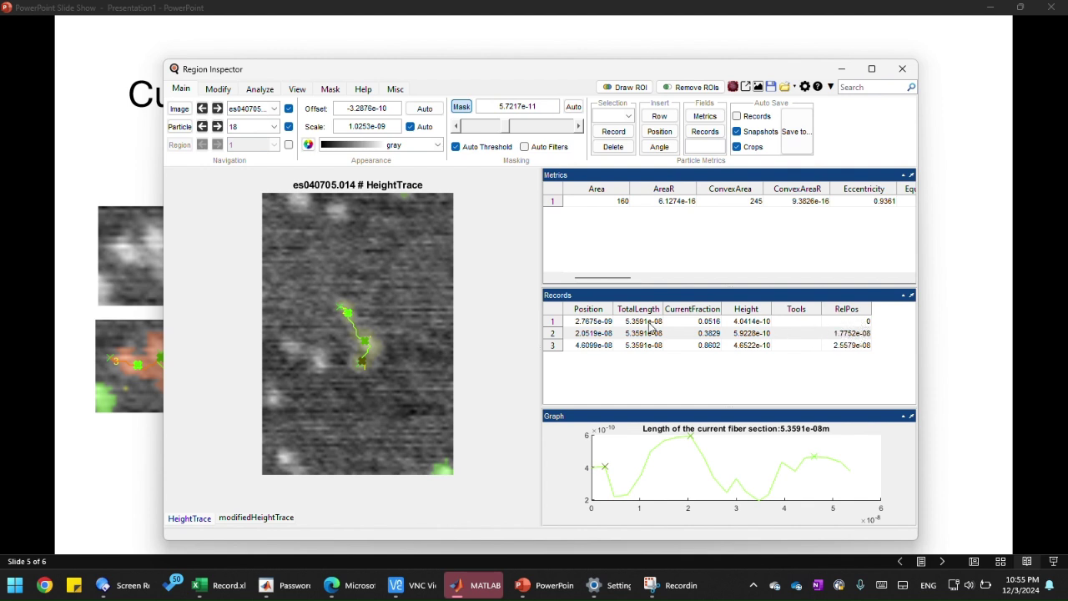
Compare each record's RelPos value in the Records table with the Position values of its row and the preceding row
double_click(865, 321)
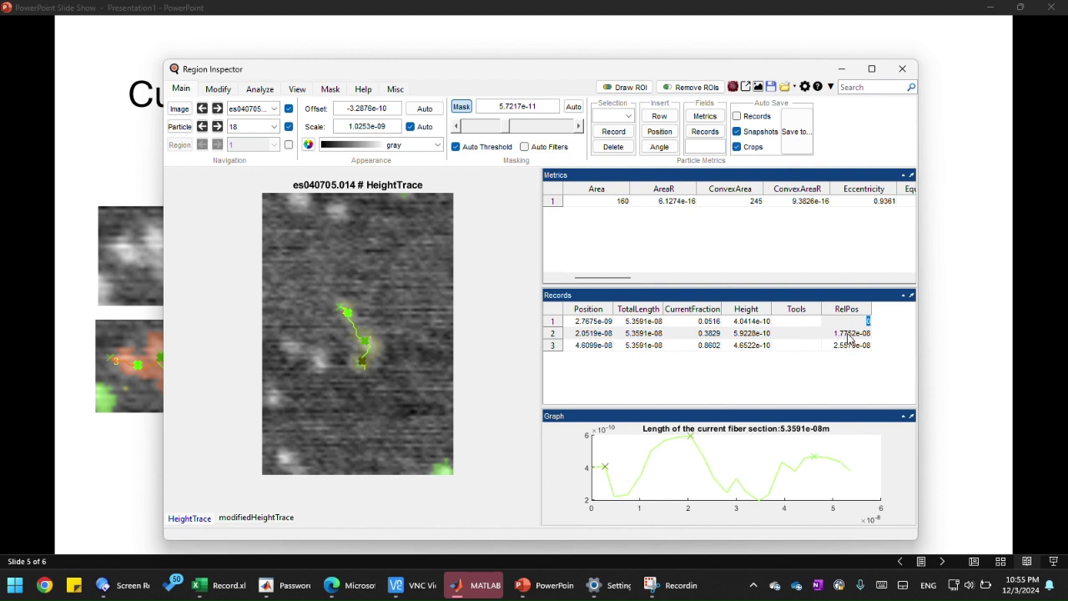
double_click(850, 334)
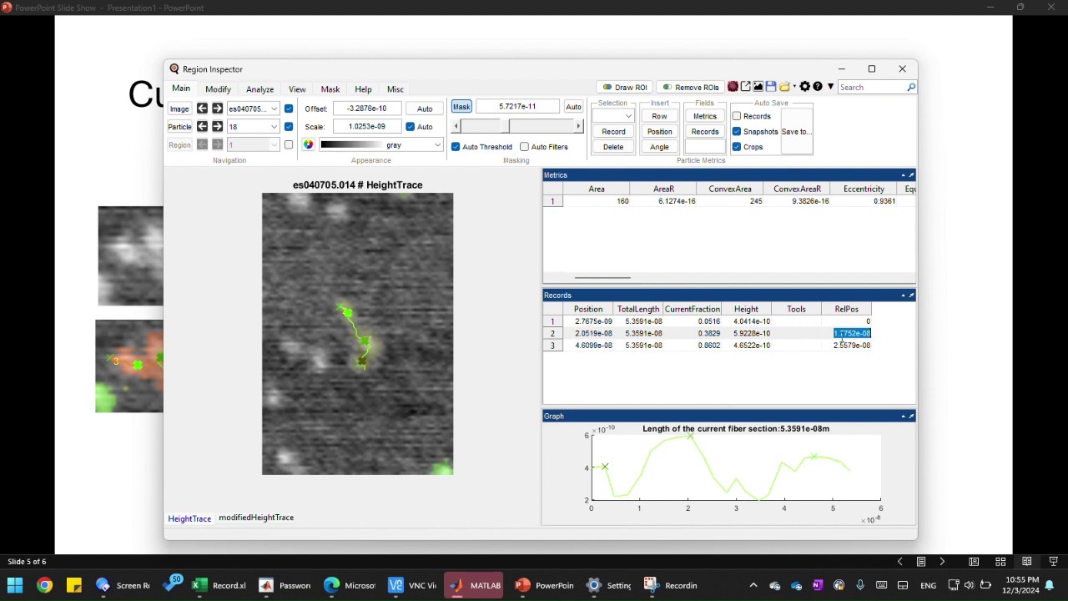
double_click(592, 333)
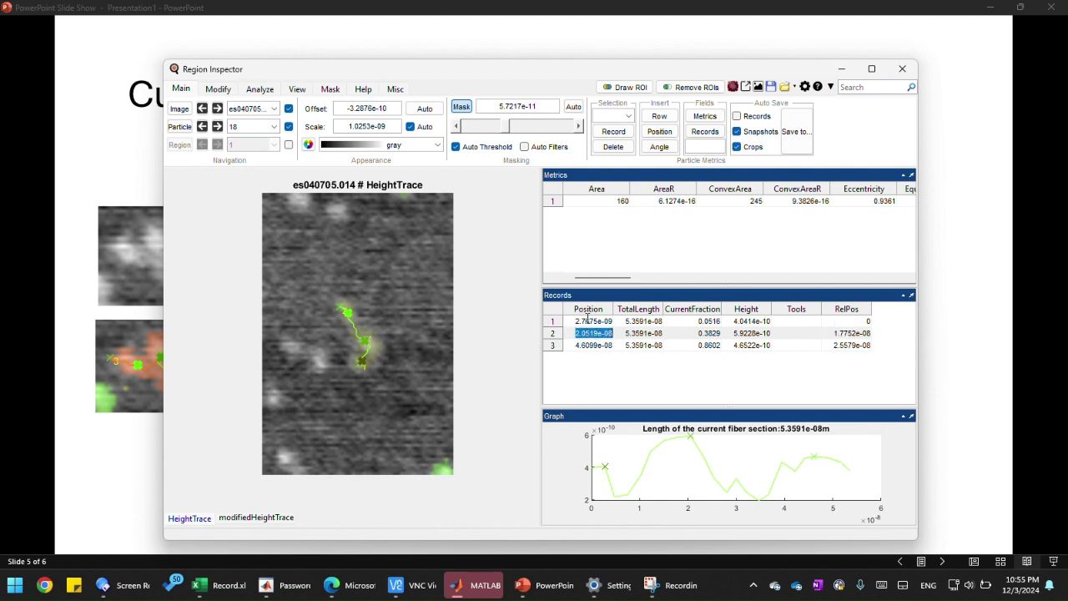
double_click(852, 332)
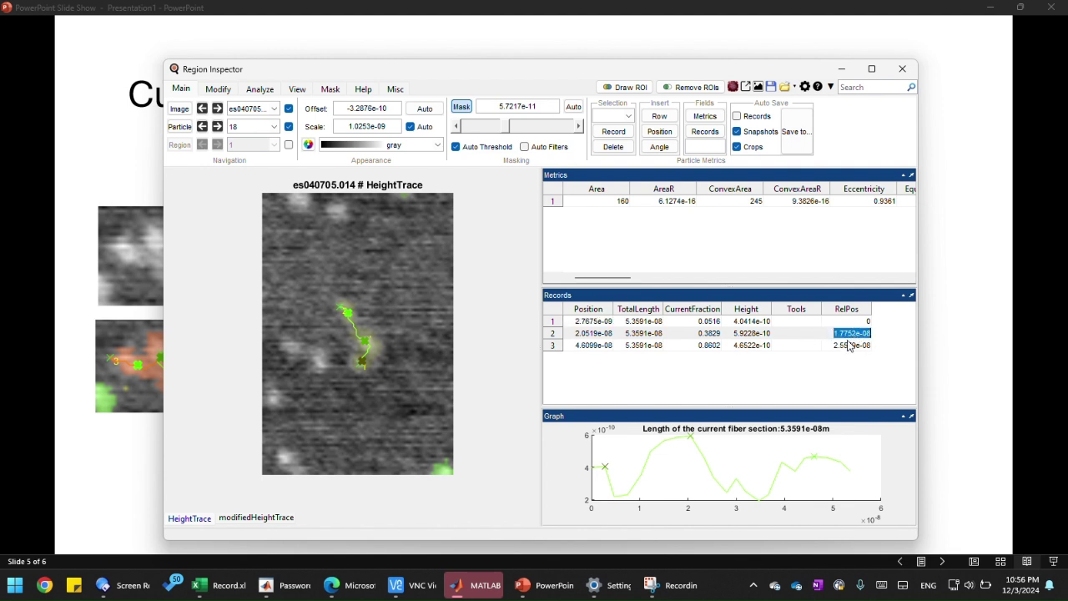
double_click(850, 345)
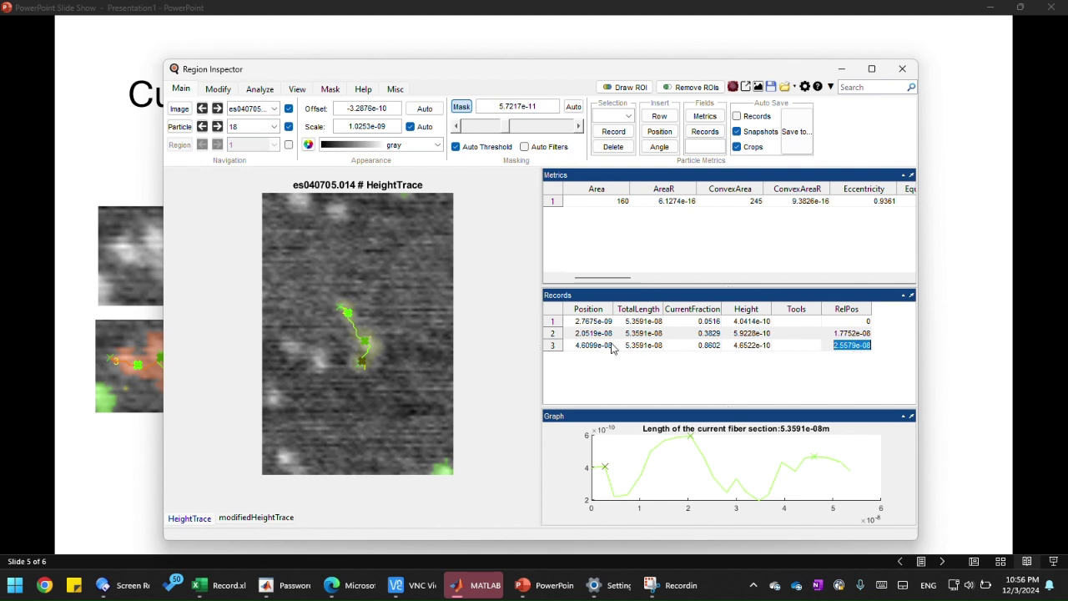
double_click(586, 345)
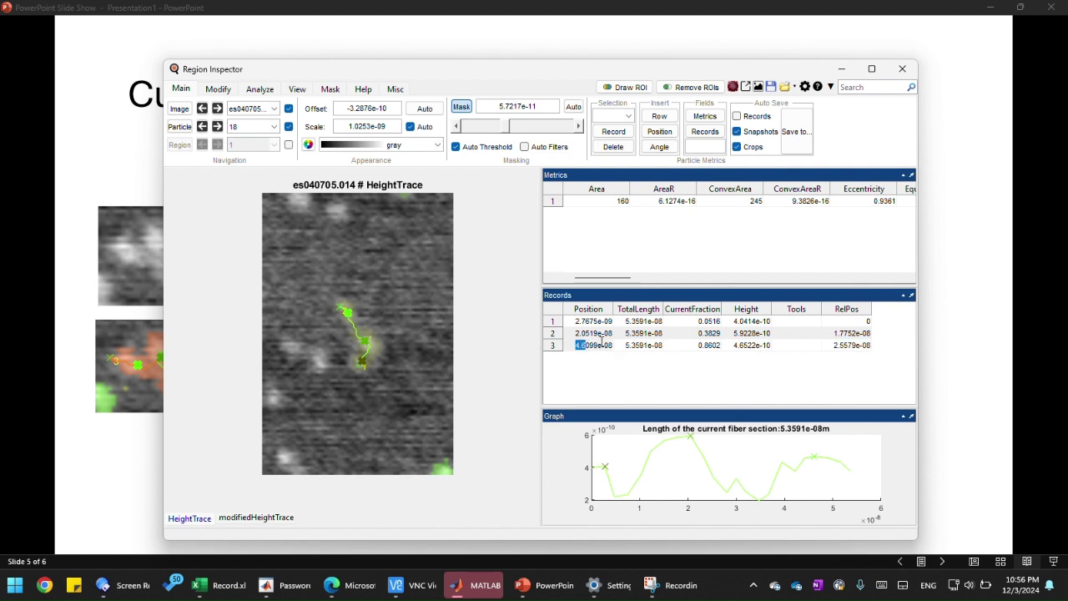
double_click(593, 334)
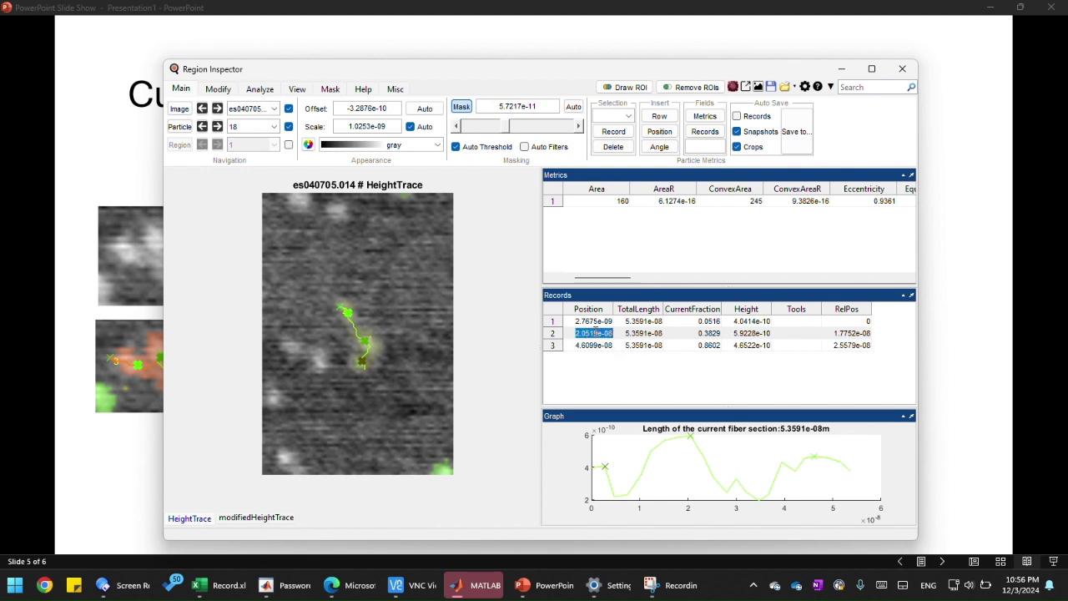
double_click(855, 346)
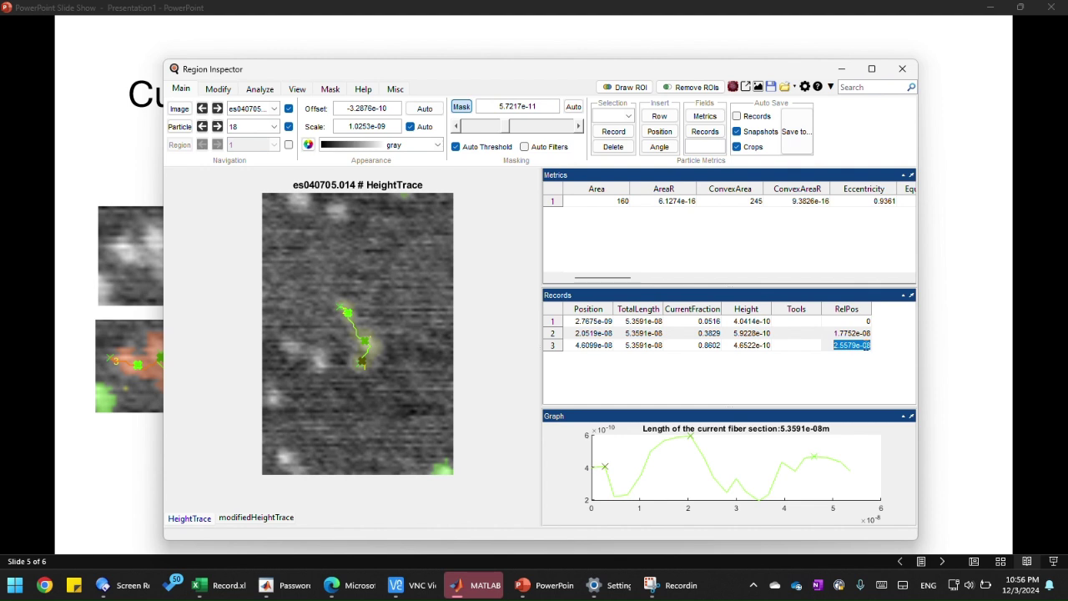
Check the RelPos values of the second and third records and the Custom operation after recording option of the height profile graph
click(861, 335)
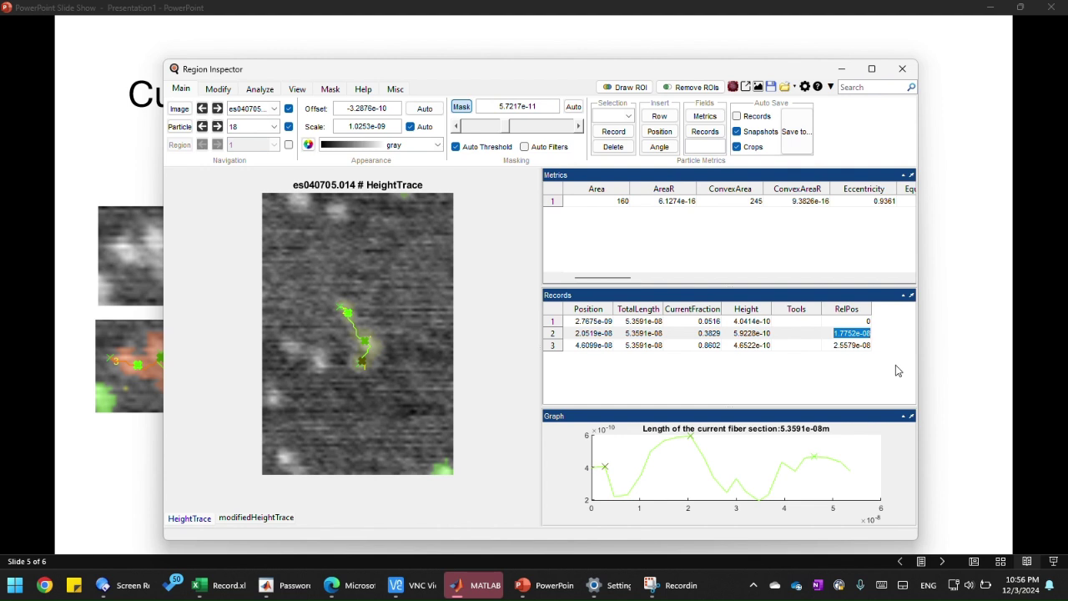
click(862, 360)
mouse_move(724, 456)
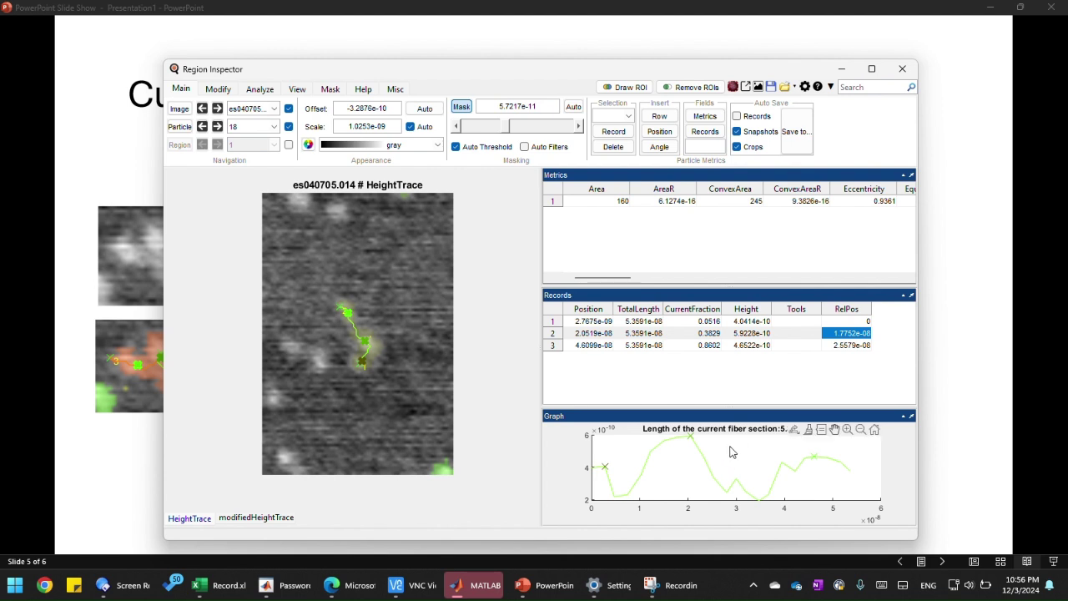
right_click(724, 457)
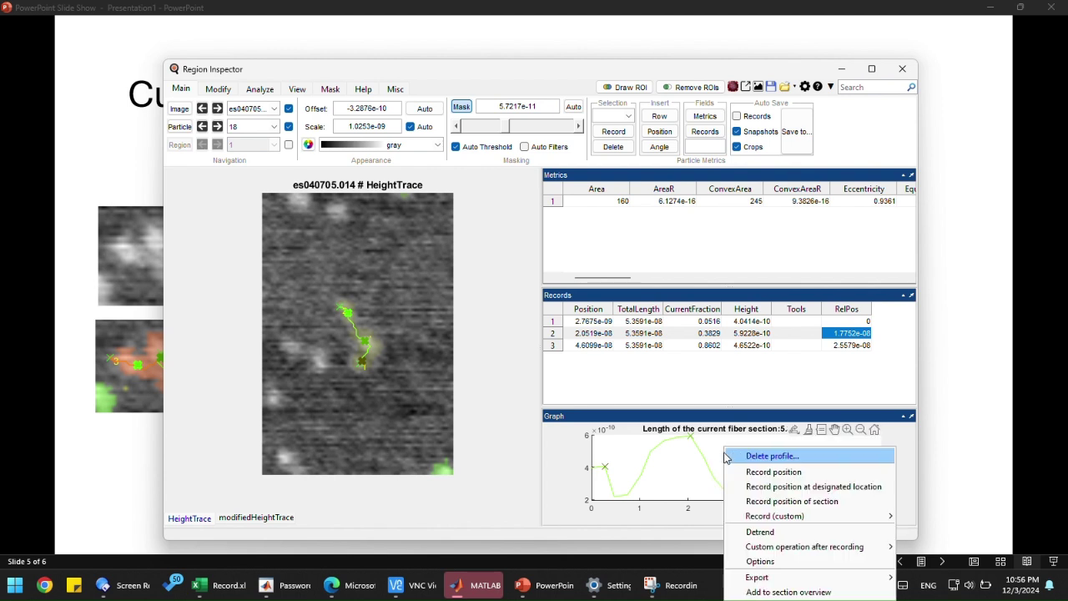
mouse_move(817, 547)
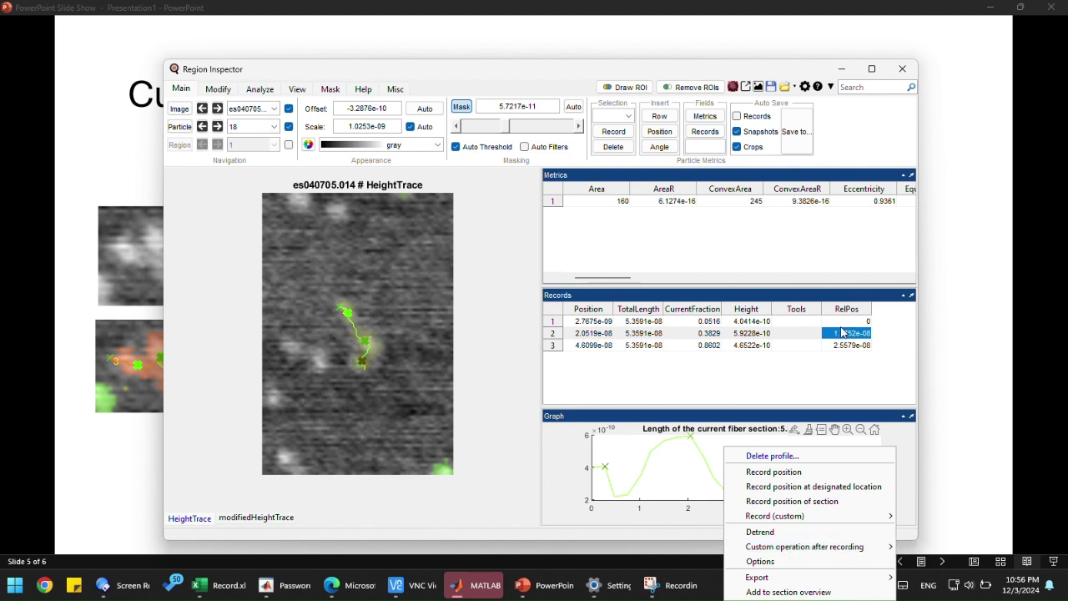
click(815, 372)
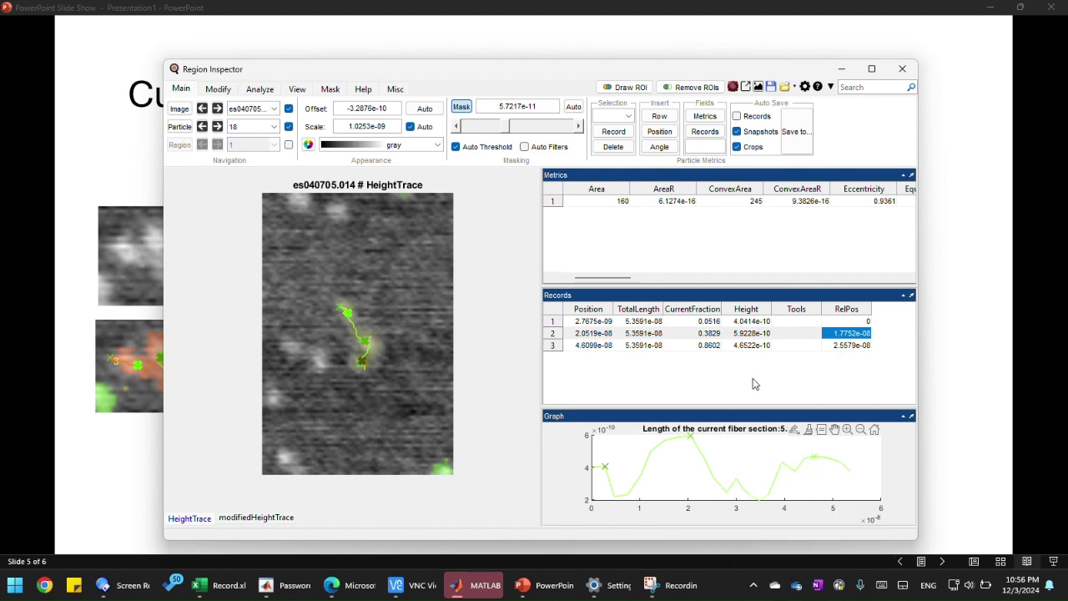
Clear the Records table and remove the recorded peak markers from the particle's trace and its height profile
right_click(686, 374)
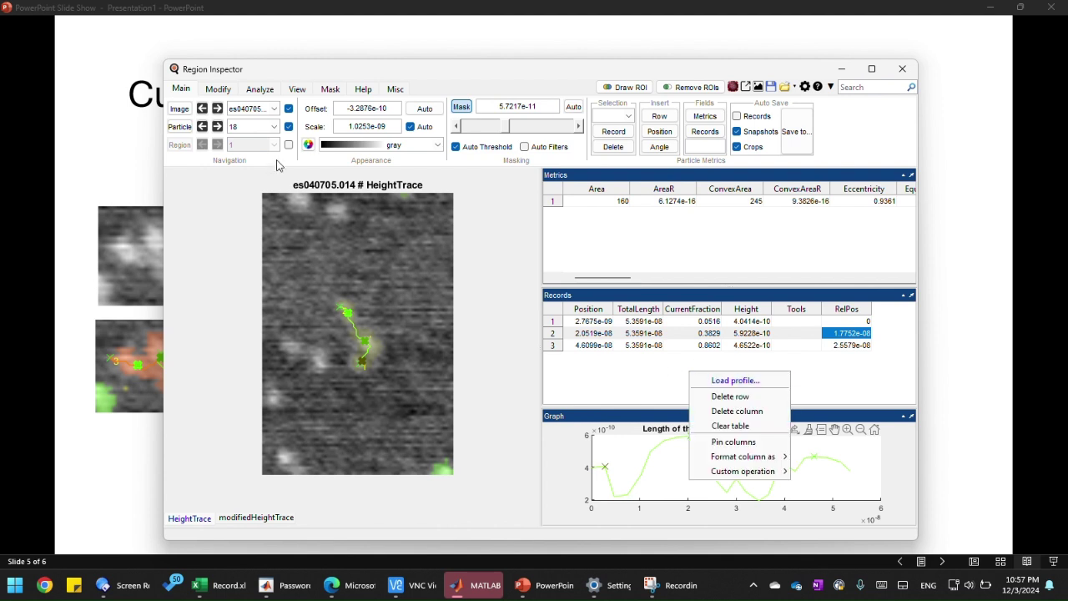
click(753, 423)
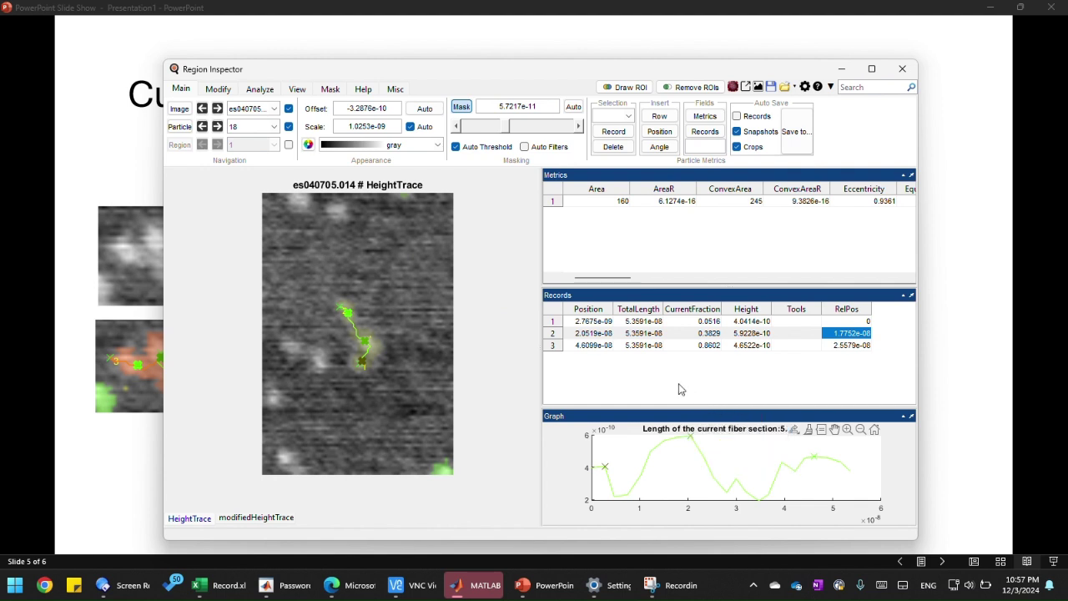
right_click(380, 312)
click(420, 318)
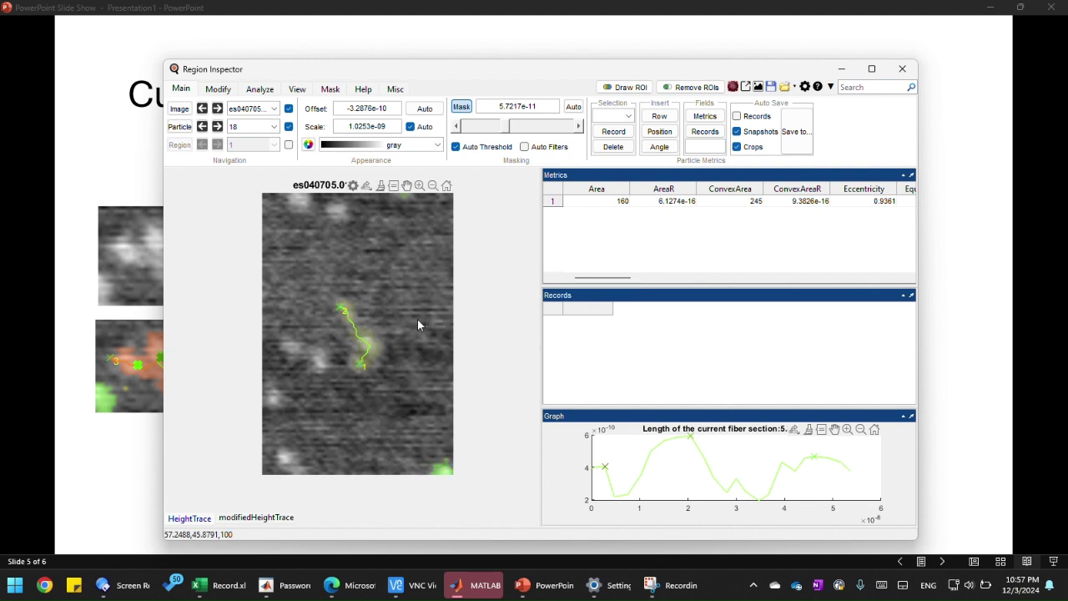
click(369, 346)
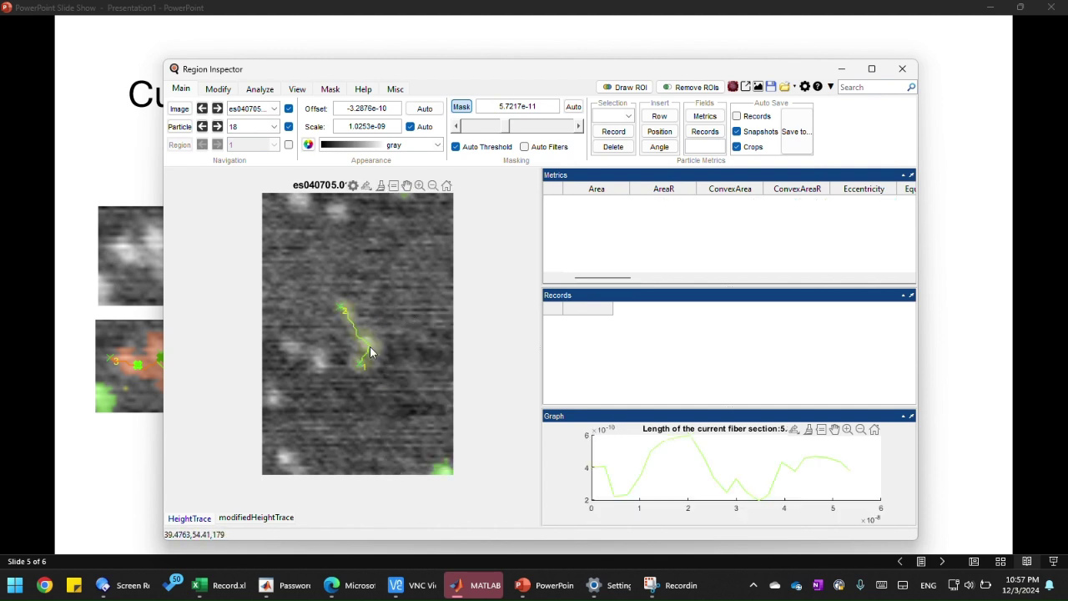
Record the peaks of the particle's height profile with the find_peaks custom recording script
right_click(738, 461)
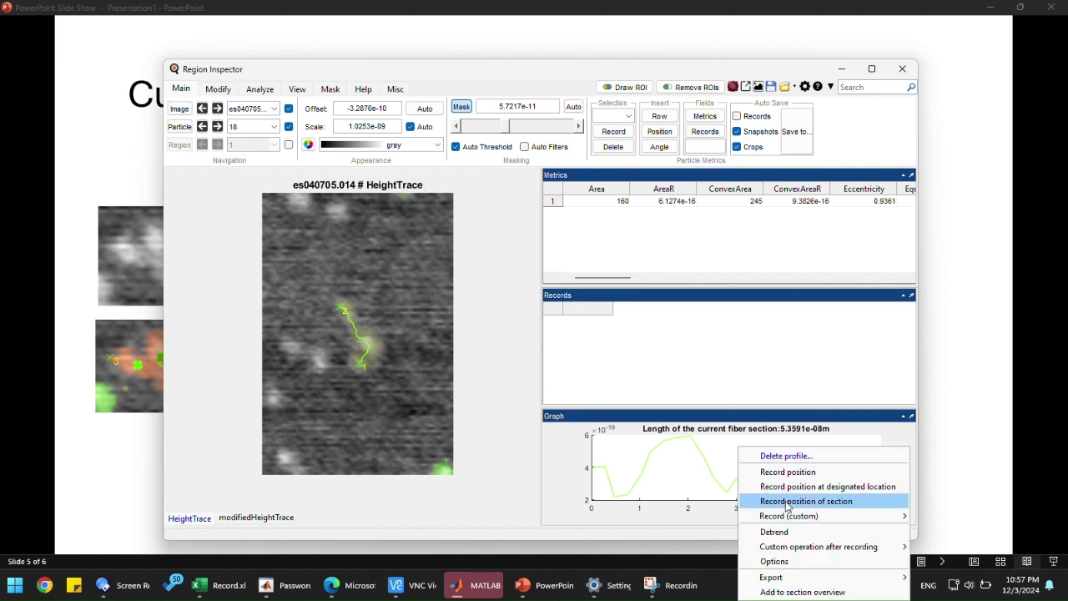
mouse_move(814, 516)
mouse_move(851, 517)
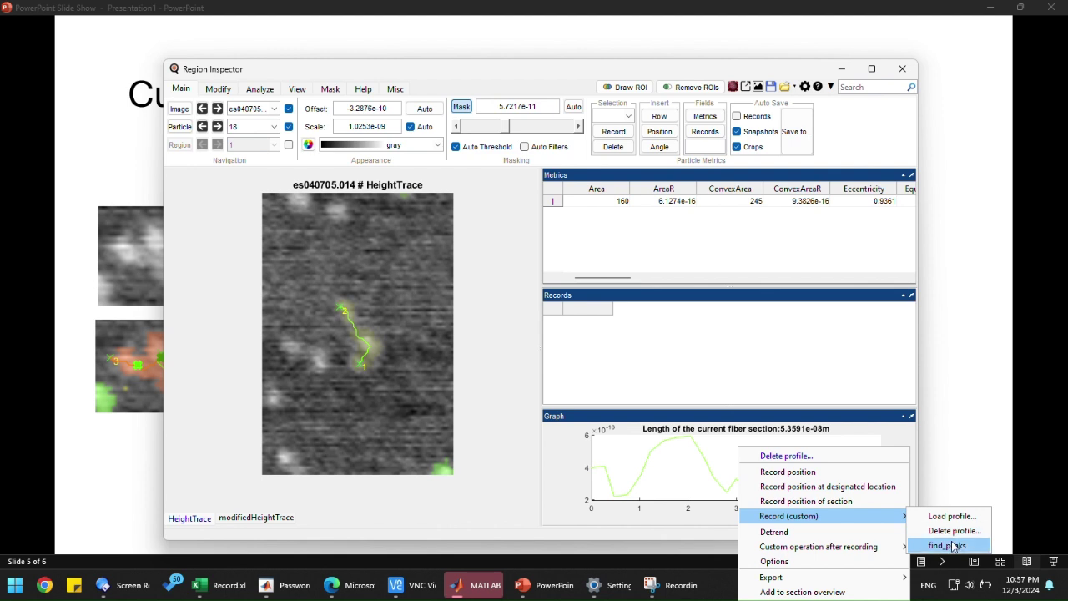
click(951, 546)
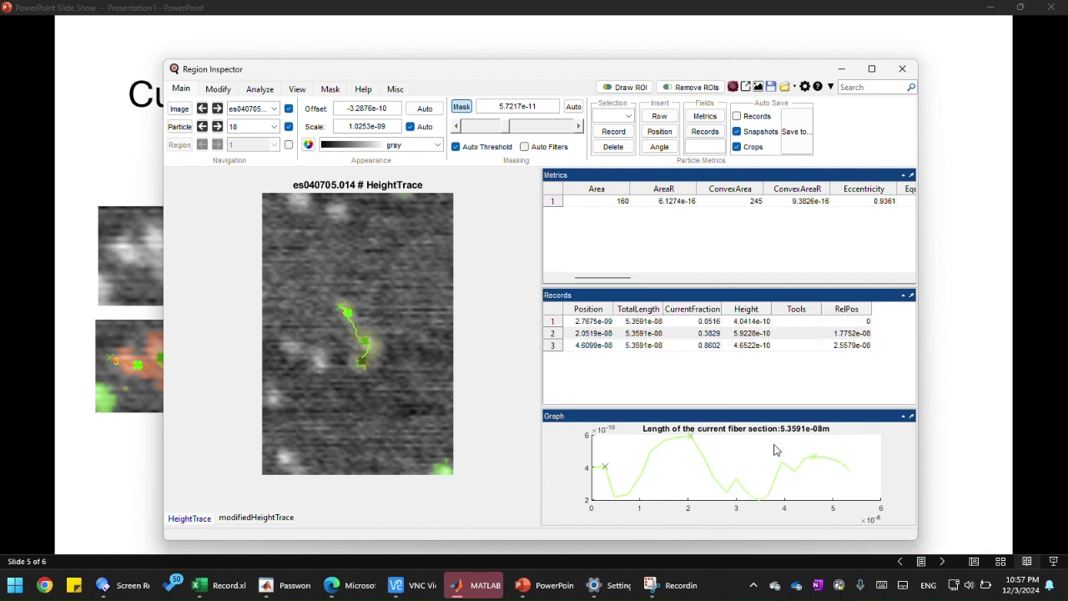
Check the RelPos value of each of the three newly recorded peaks in the Records table
click(845, 323)
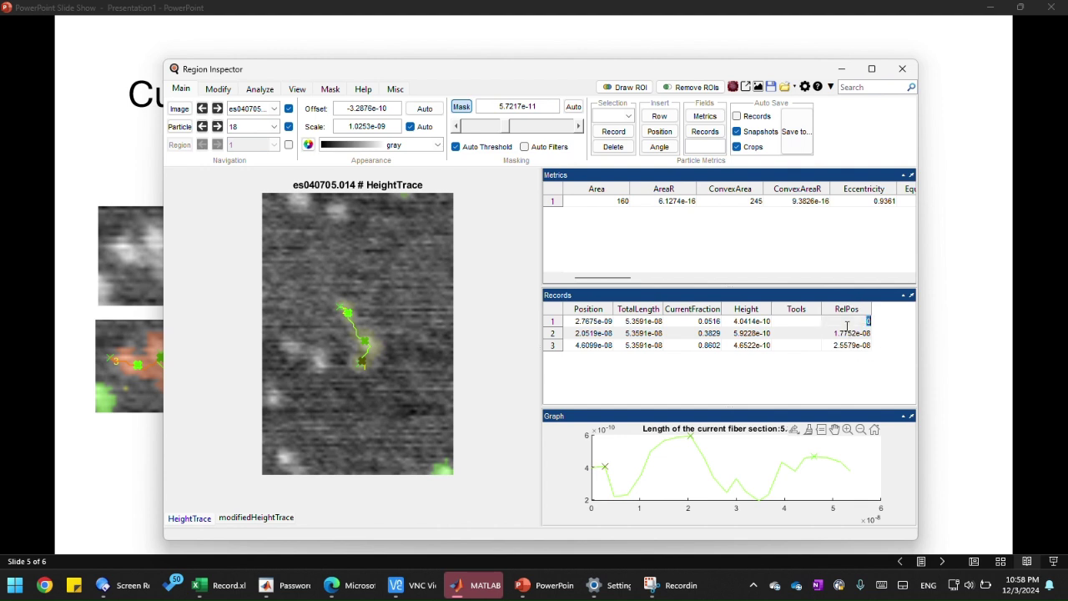
click(848, 335)
click(847, 346)
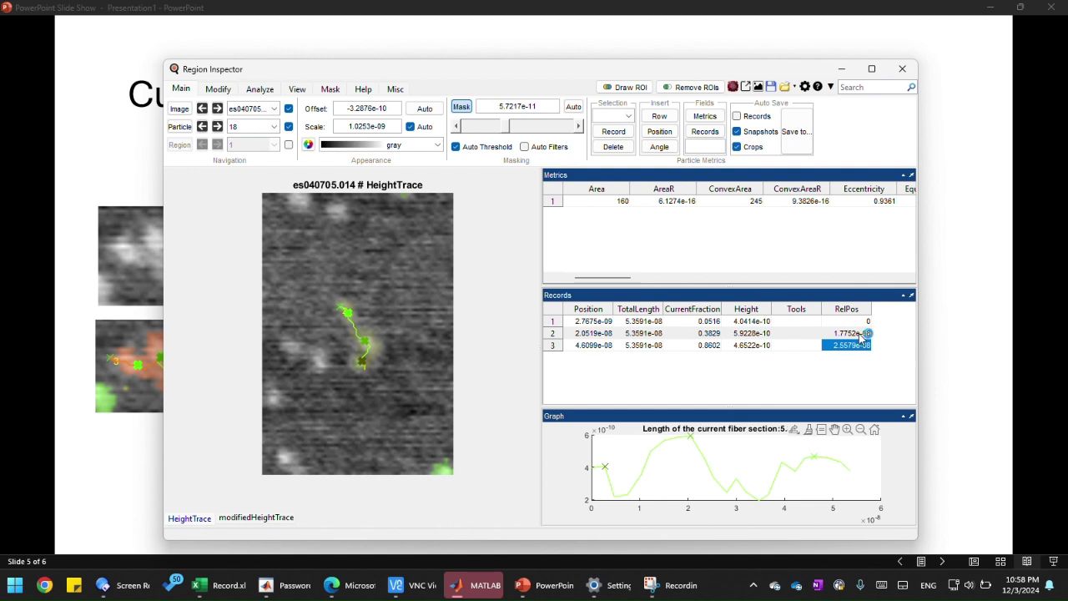
double_click(861, 333)
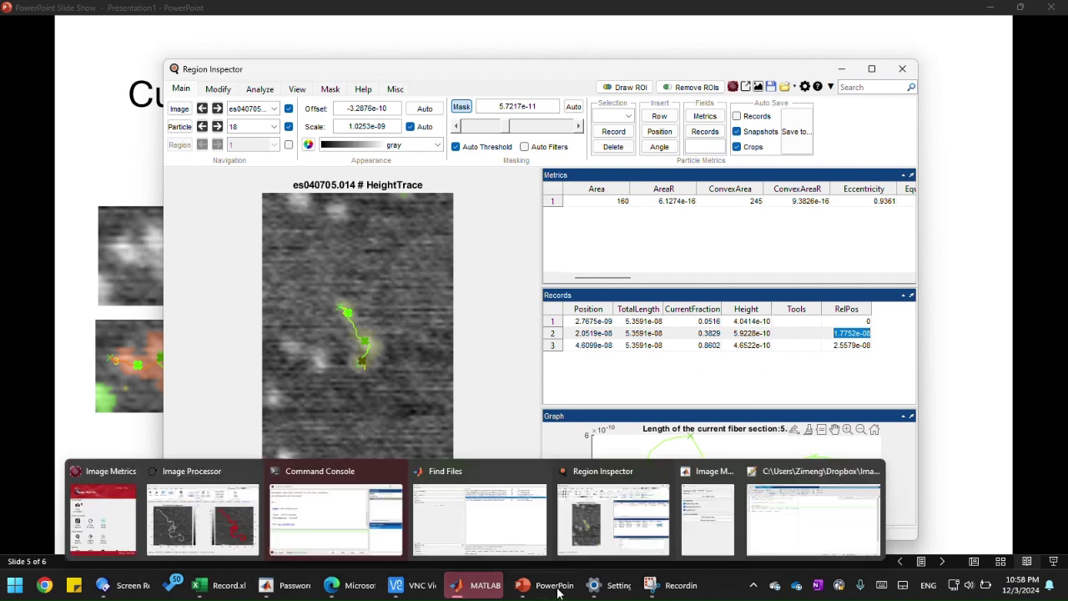
Switch to trace_postProcess.m in the MATLAB editor and review its function line, table copy and RelPos(1) assignment
mouse_move(477, 592)
click(834, 554)
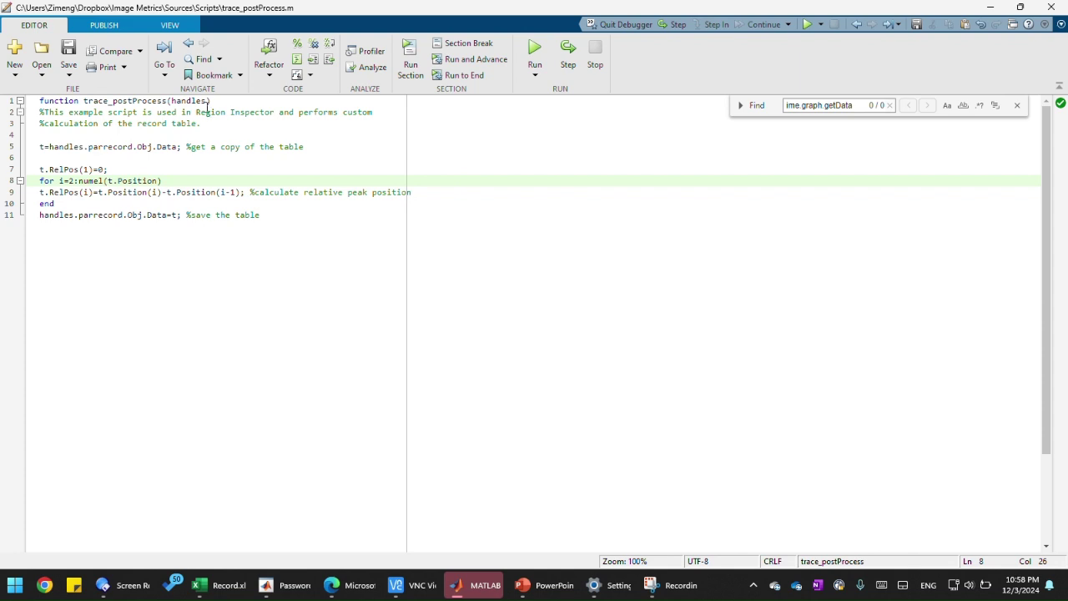
click(132, 100)
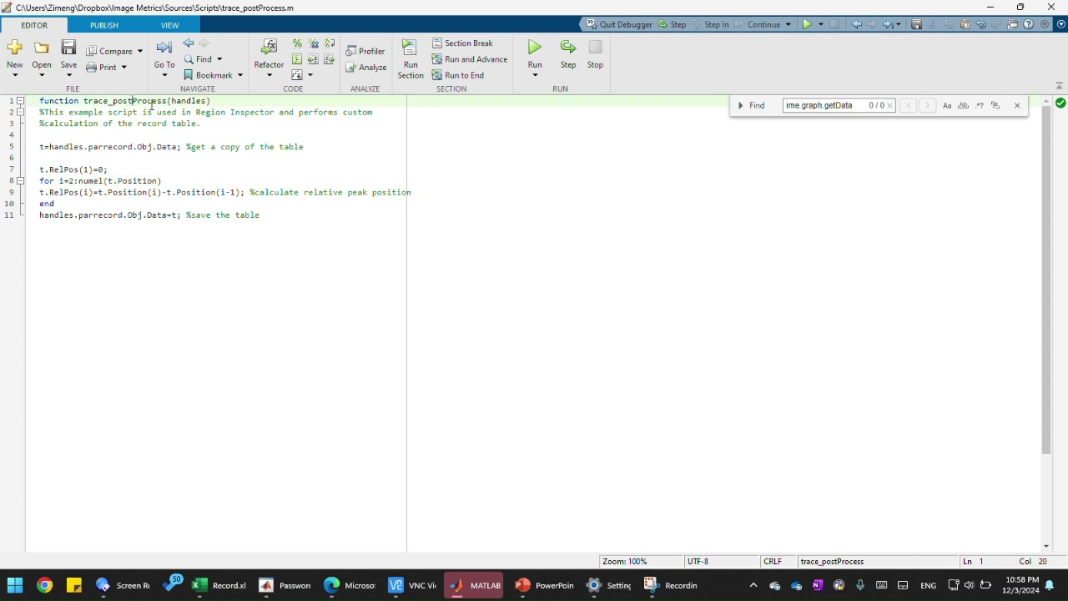
click(222, 148)
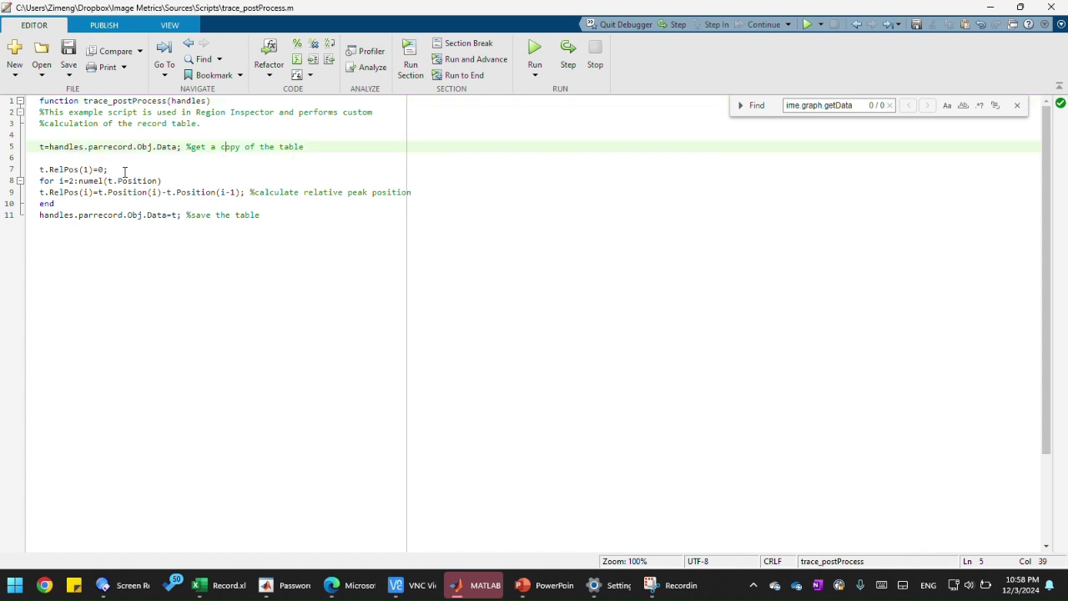
click(40, 170)
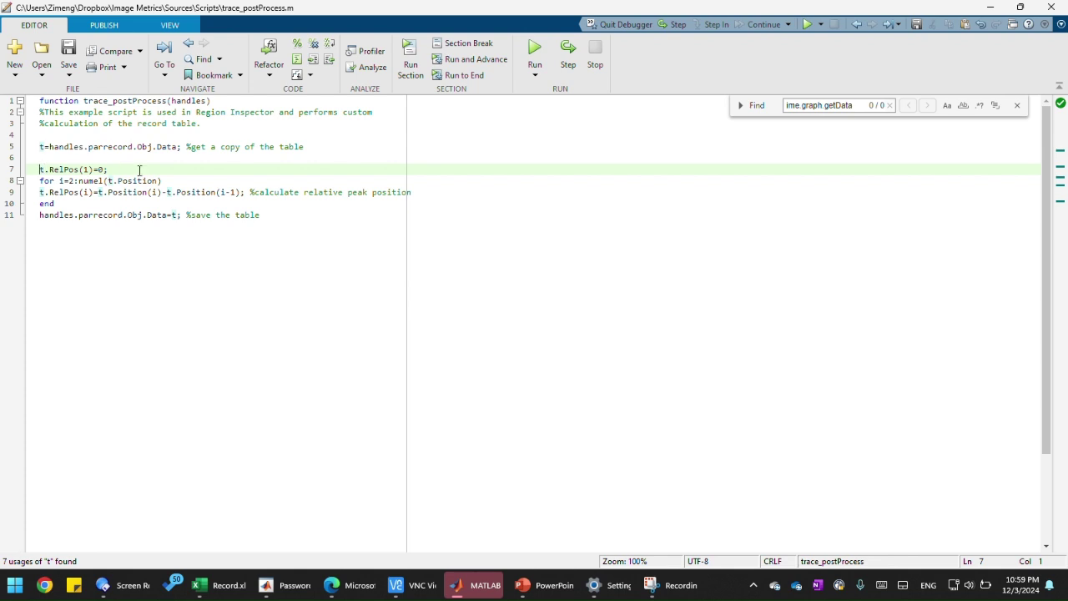
Set a breakpoint on line 7 of the script and run the trace_postProcess custom operation on Region Inspector's Records table
click(13, 172)
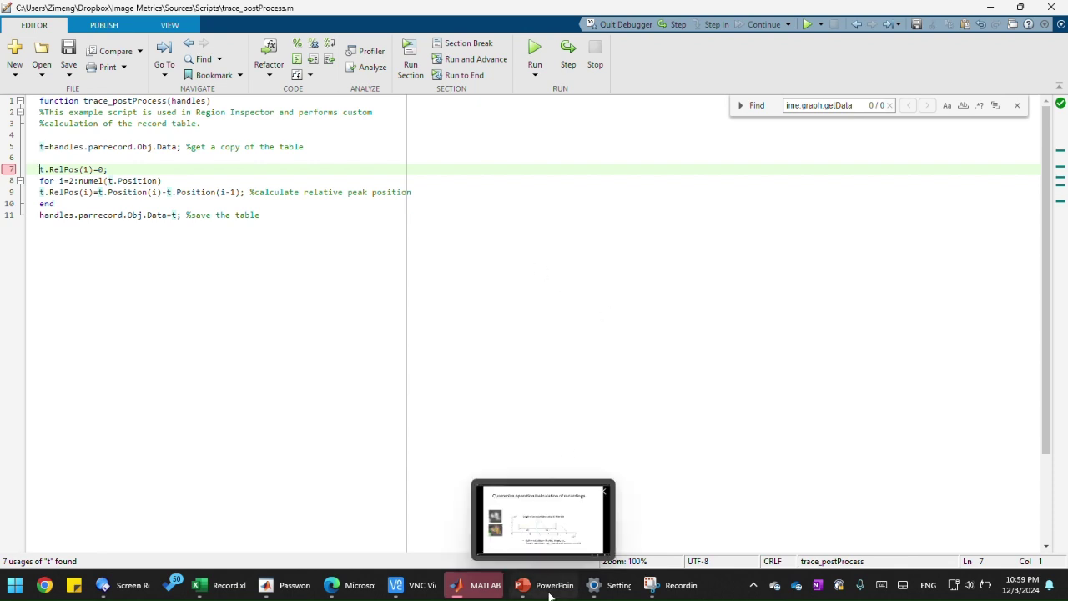
mouse_move(472, 587)
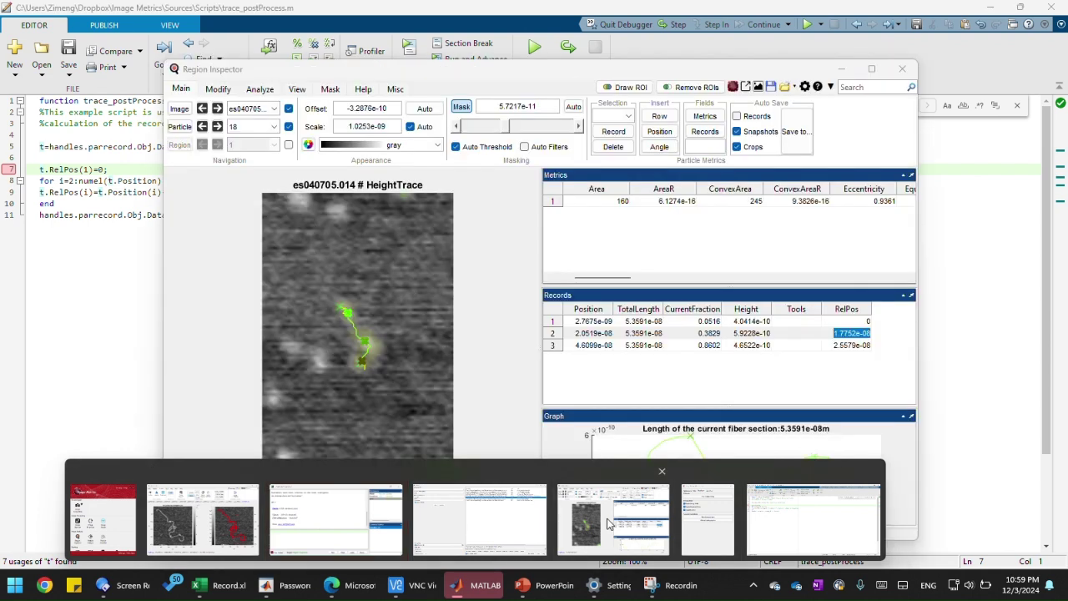
click(610, 521)
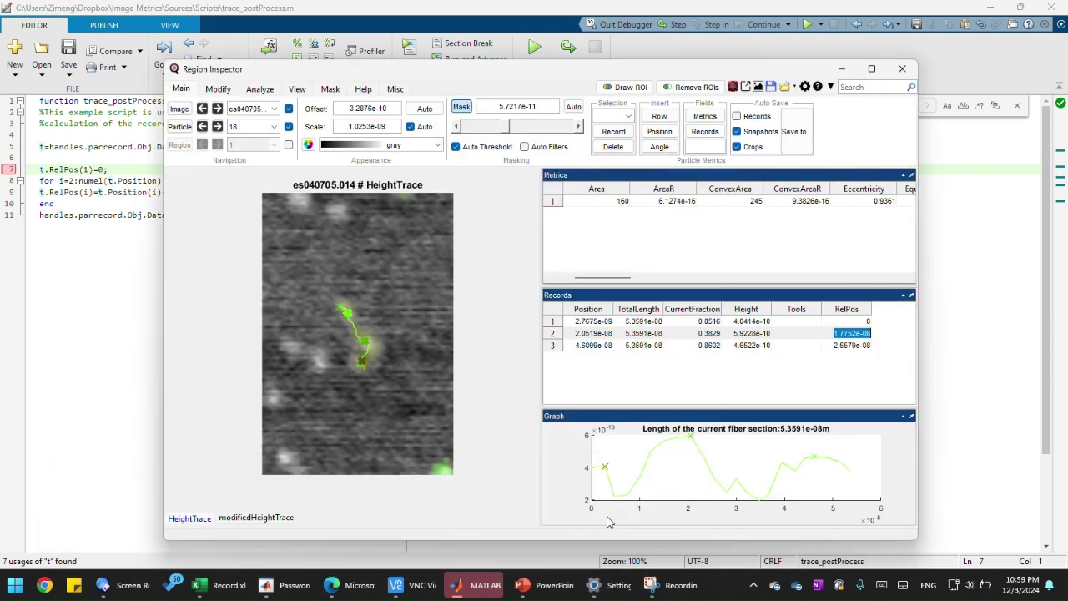
right_click(828, 456)
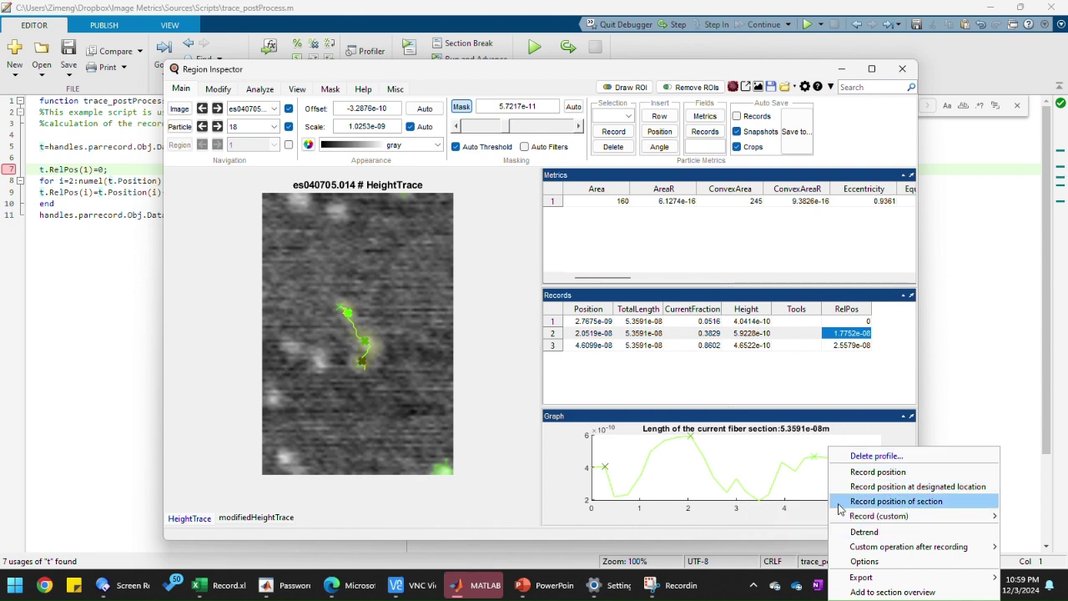
click(742, 395)
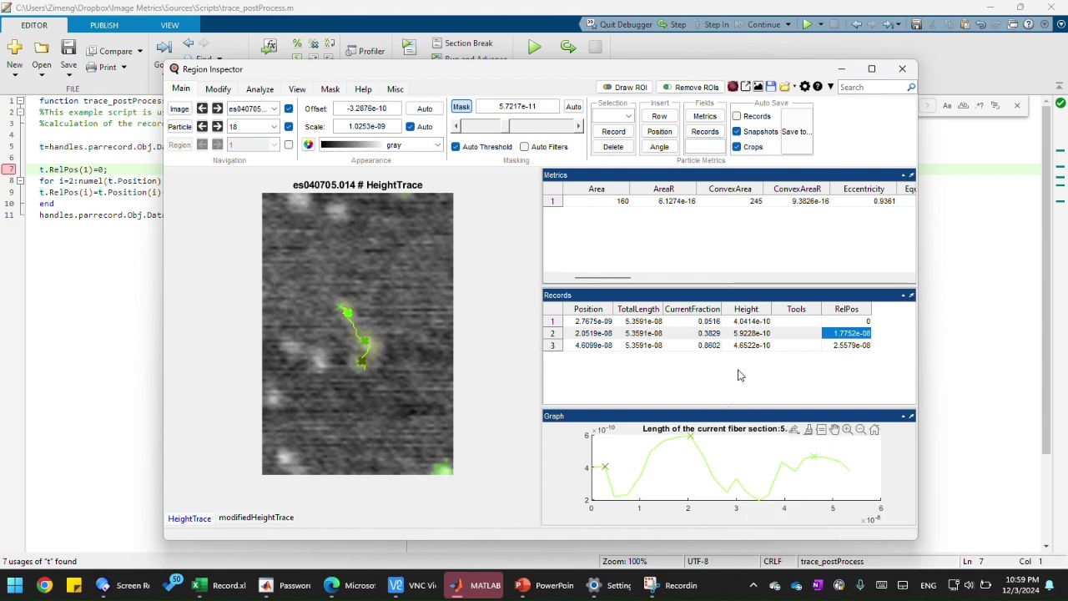
right_click(735, 373)
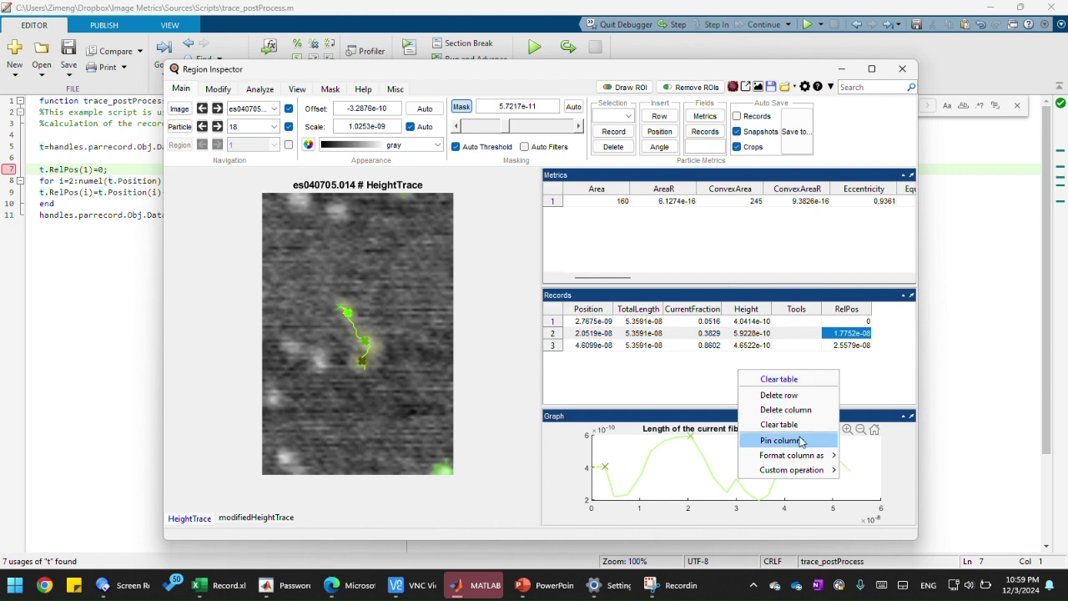
mouse_move(810, 474)
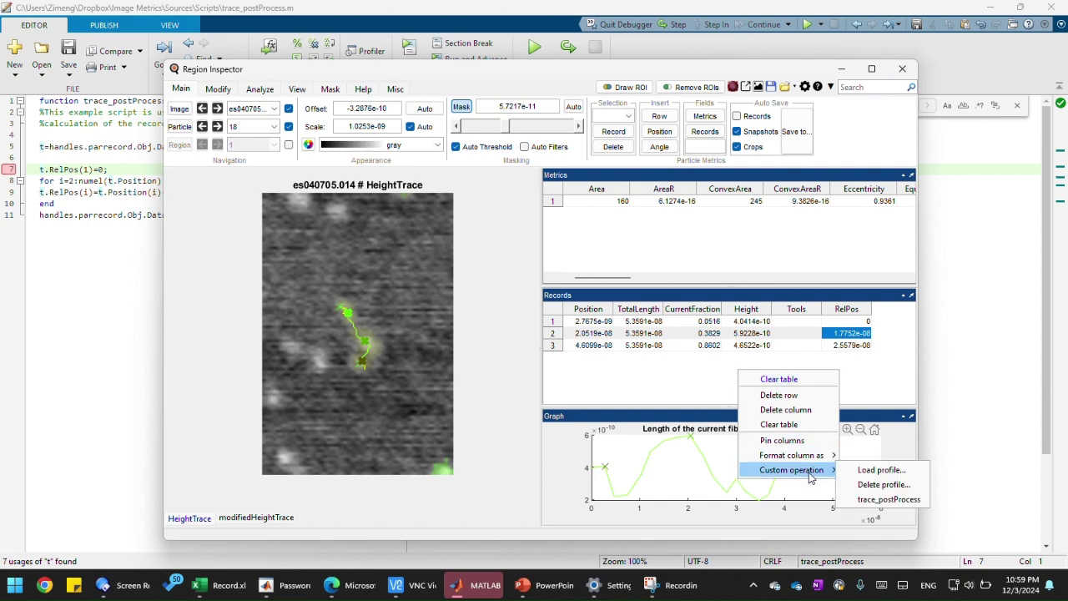
click(892, 499)
Remove the breakpoint from line 7 of trace_postProcess.m and select the statement t.RelPos(1)=0;
click(126, 249)
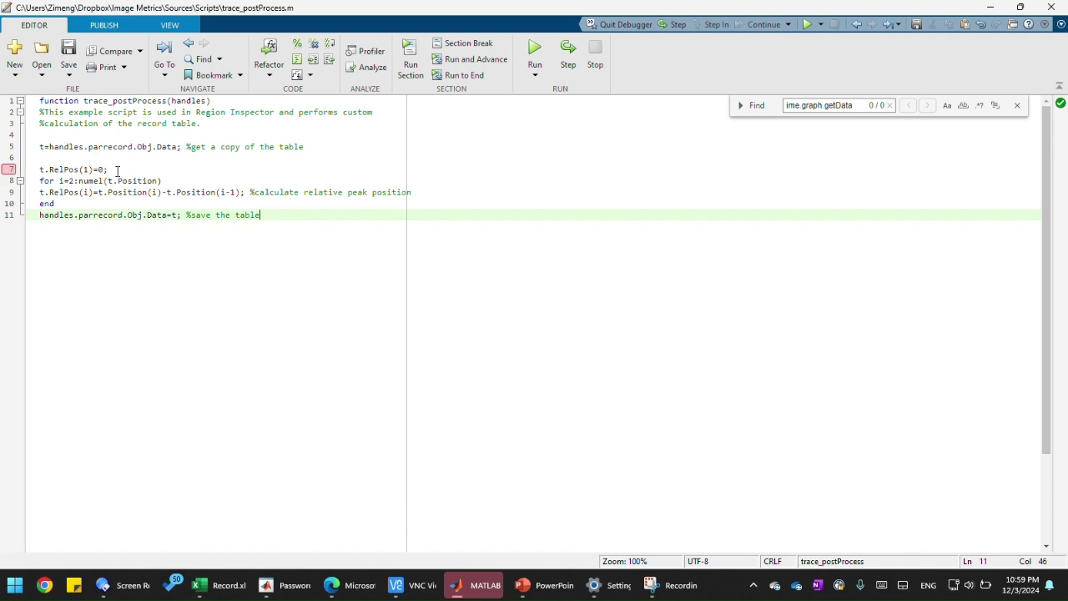
click(10, 170)
drag(79, 169, 38, 171)
click(88, 171)
click(112, 169)
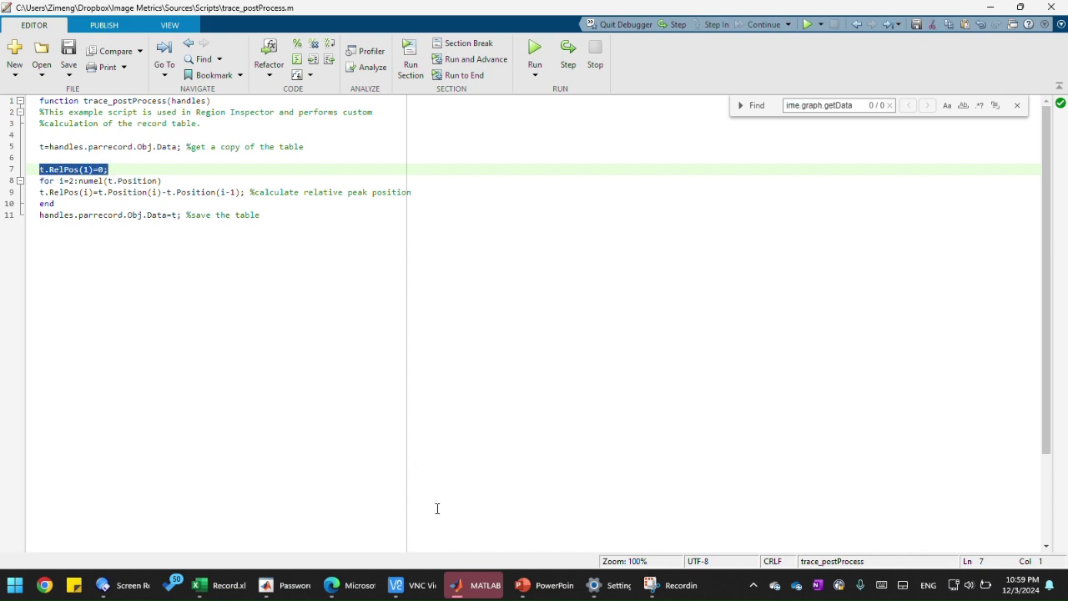
Compare the RelPos values in Region Inspector's Records table with the Position subtraction on line 9 of trace_postProcess.m
mouse_move(456, 585)
click(614, 511)
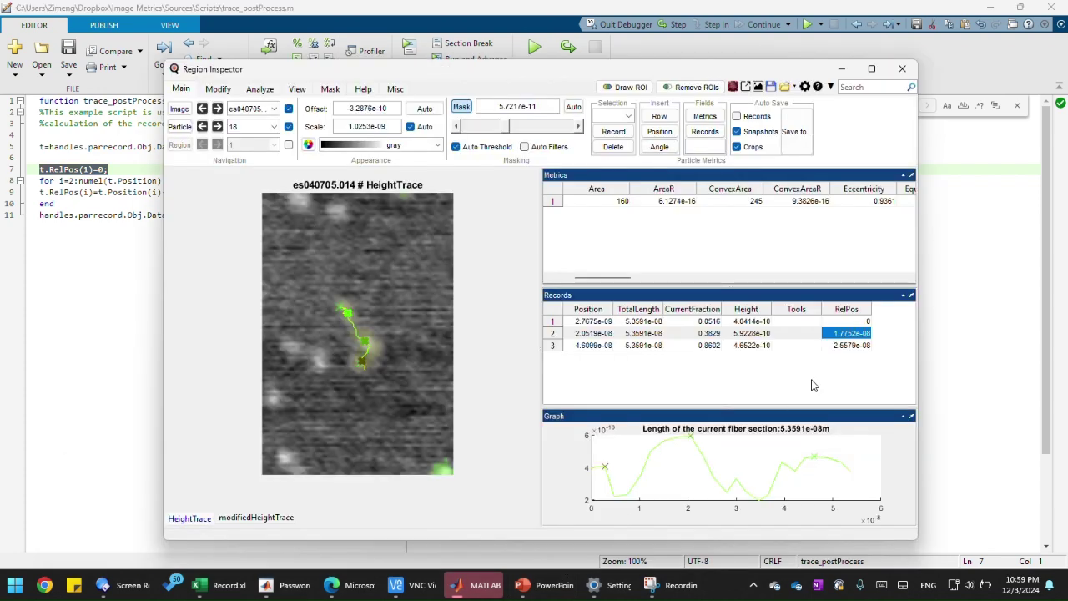
double_click(849, 330)
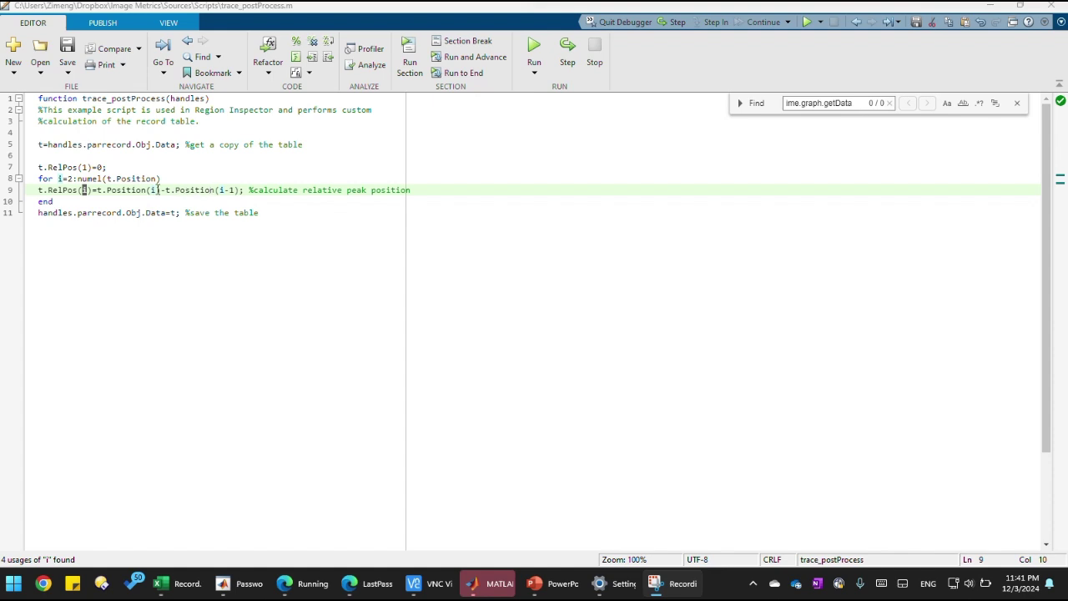
click(125, 190)
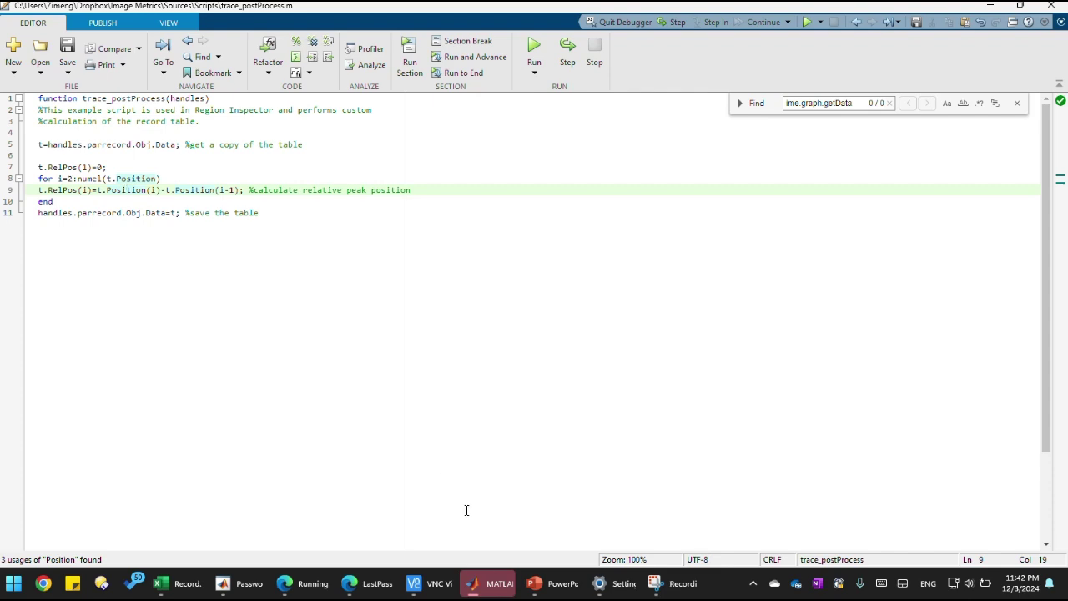
Switch back to Region Inspector and view the height profile graph's Custom operation after recording option
mouse_move(488, 583)
click(636, 540)
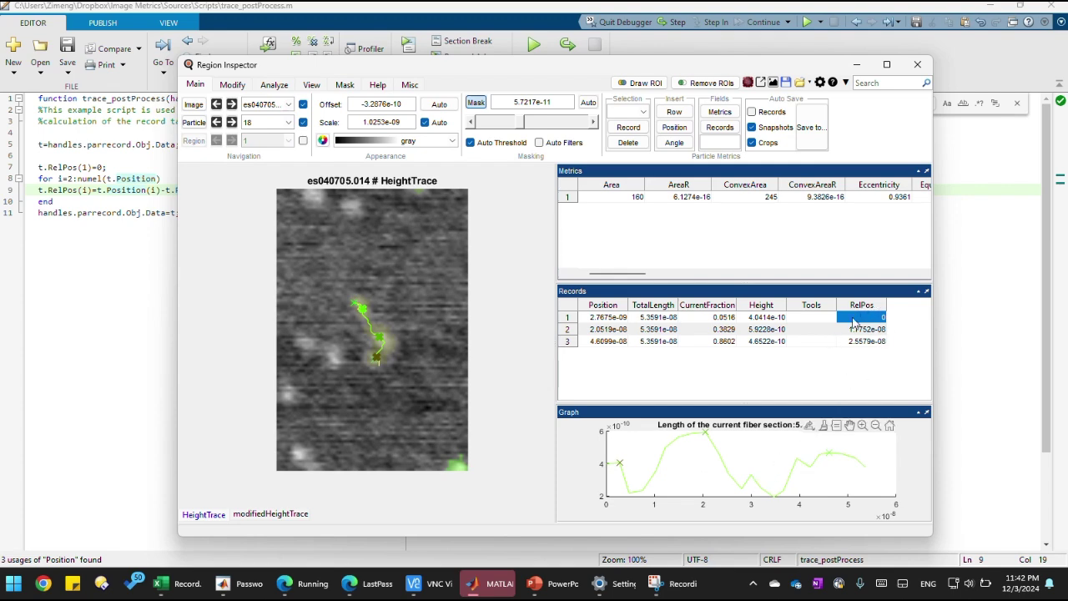
right_click(762, 448)
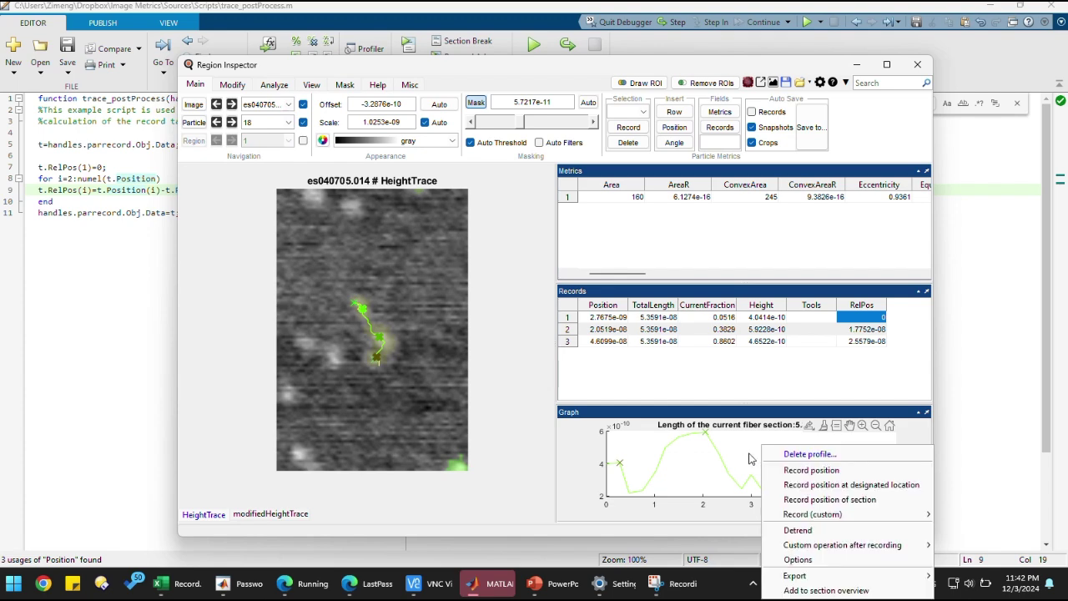
mouse_move(868, 550)
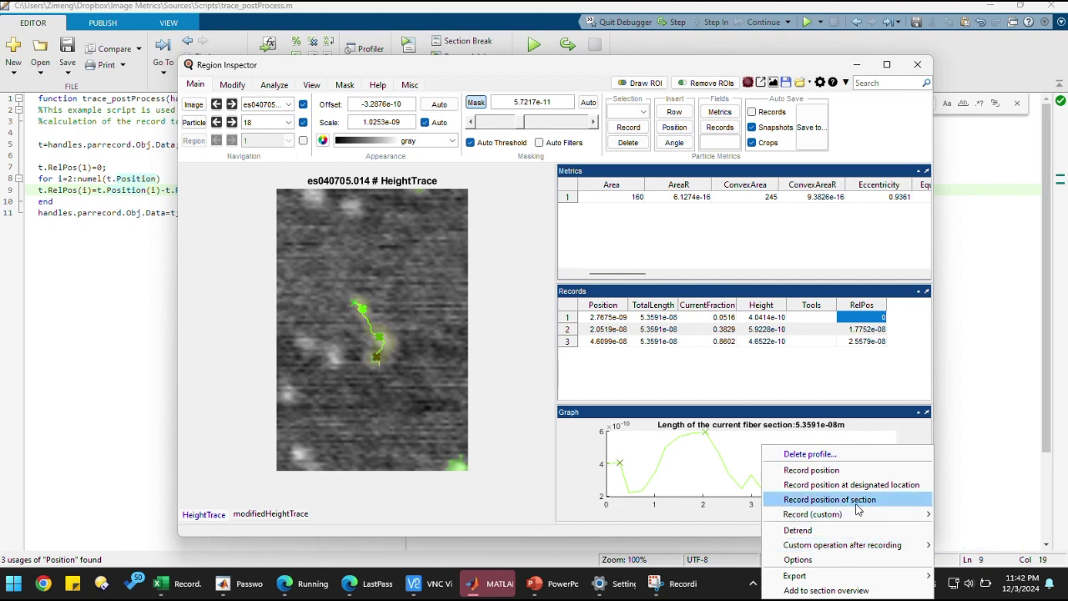
click(737, 455)
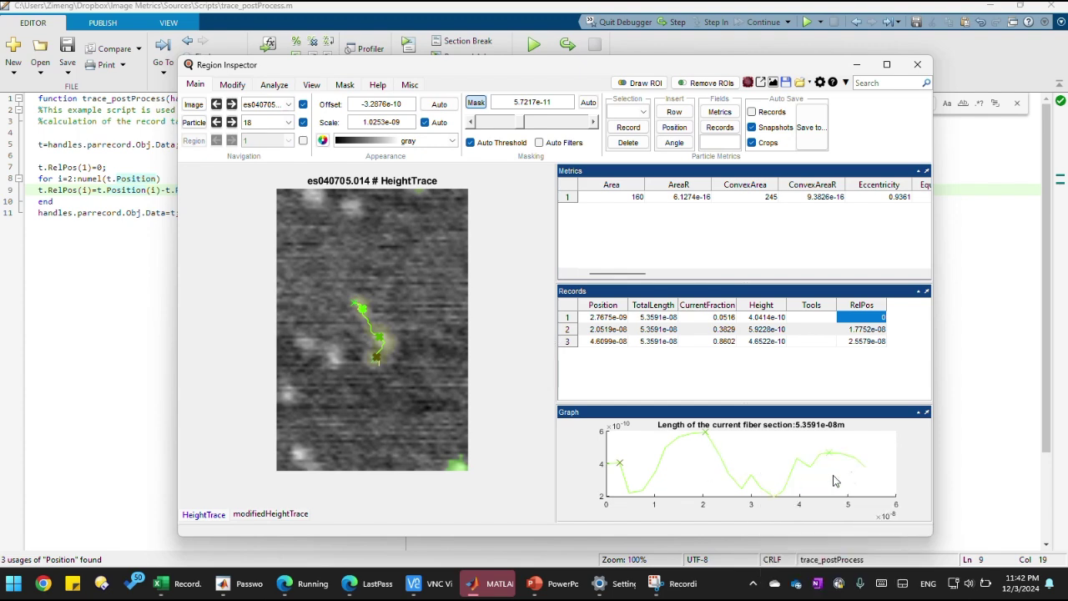